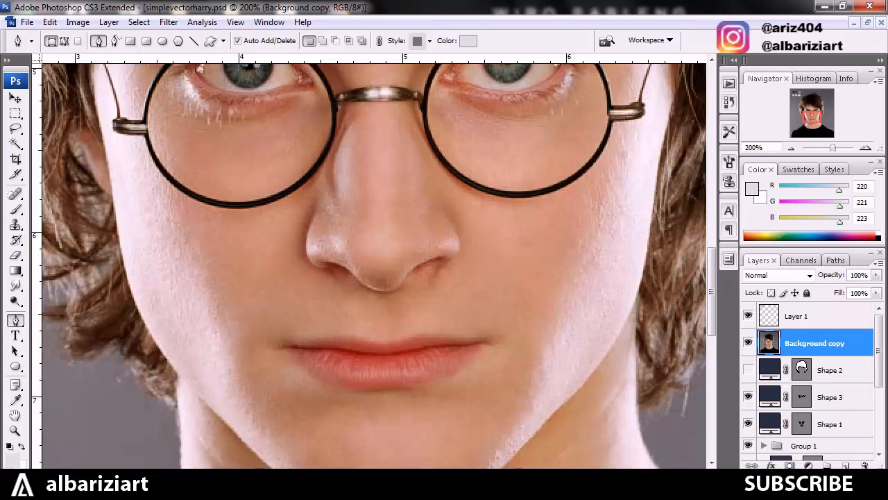
Try to reshape the upper edge of the existing Shape 14 path along the lower lip
scroll(808, 382, "down", 3)
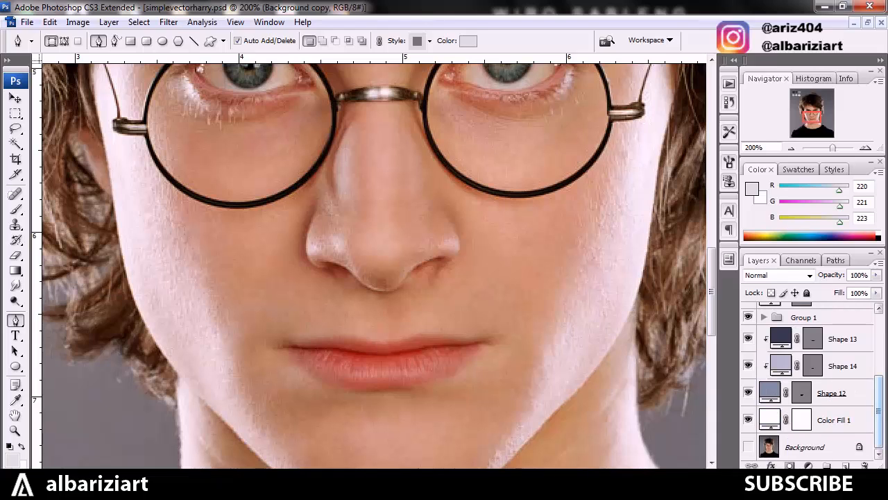
left_click(842, 365)
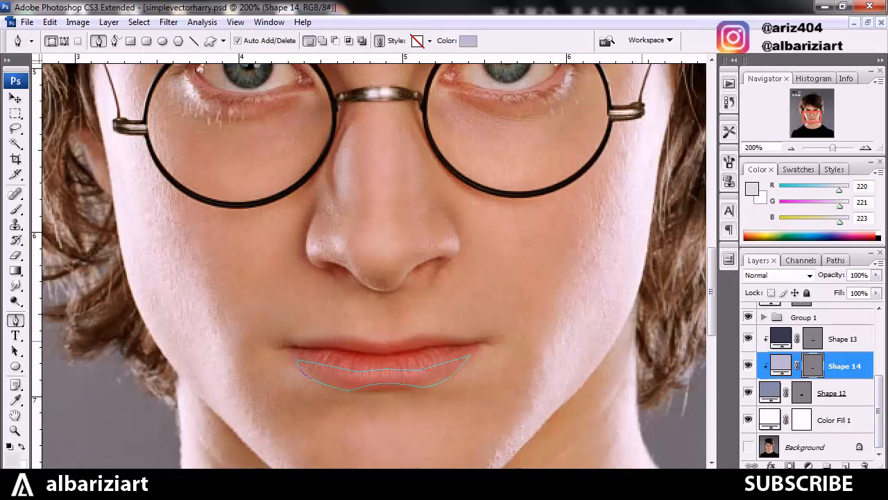
left_click(331, 365, "ctrl")
left_click_drag(351, 370, 355, 364)
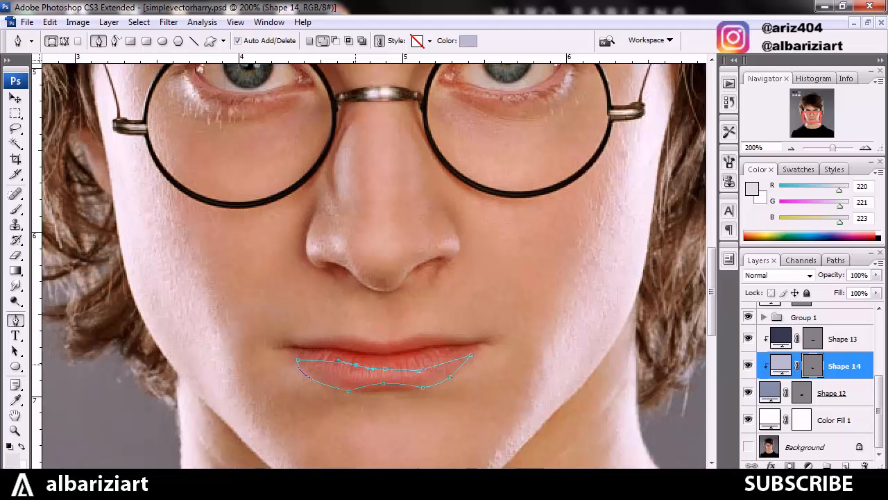
left_click_drag(298, 359, 294, 357)
left_click(357, 365)
left_click(385, 368)
Delete the Shape 14 layer along with its vector mask
left_click(864, 465)
key("Return")
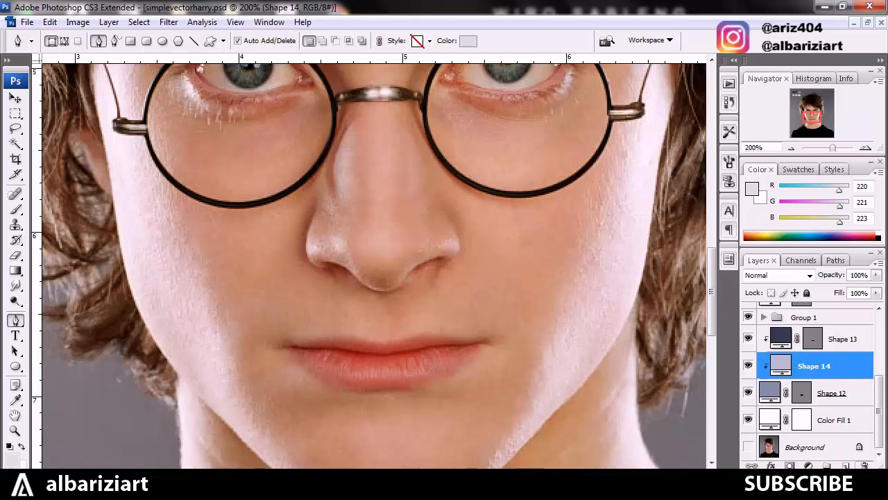
left_click(865, 465)
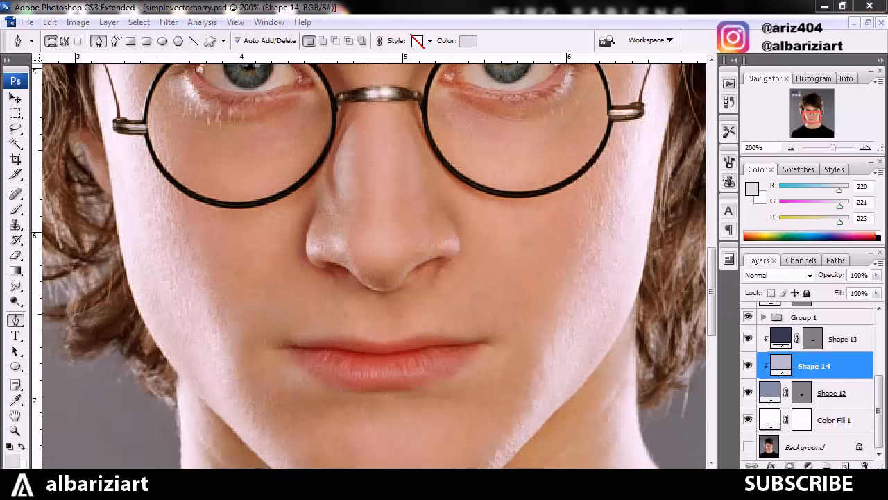
key("Return")
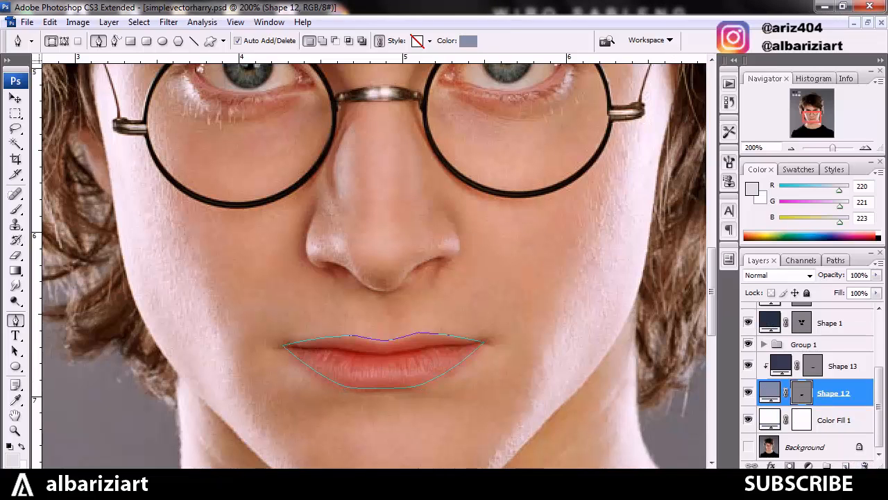
With the Pen tool, draw the wavy upper edge of a new lower-lip shape above Shape 12, from the right mouth corner to the left
left_click(843, 367)
left_click(833, 393)
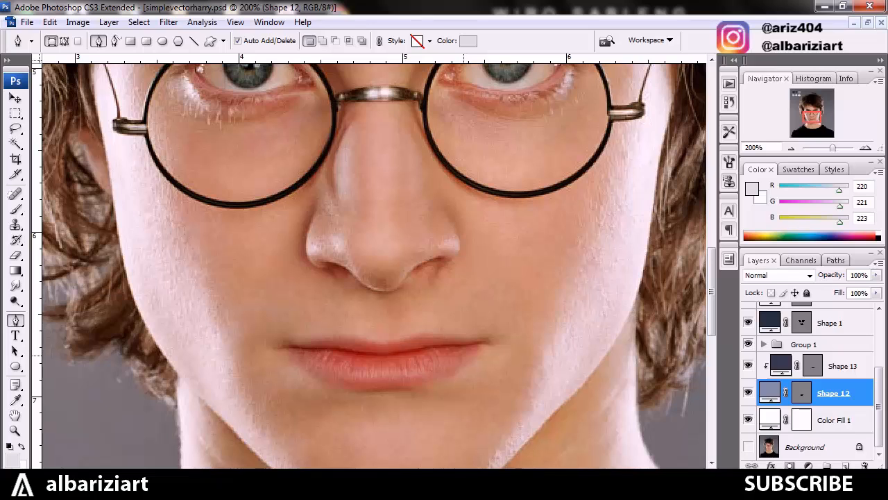
left_click(464, 356)
left_click(408, 367)
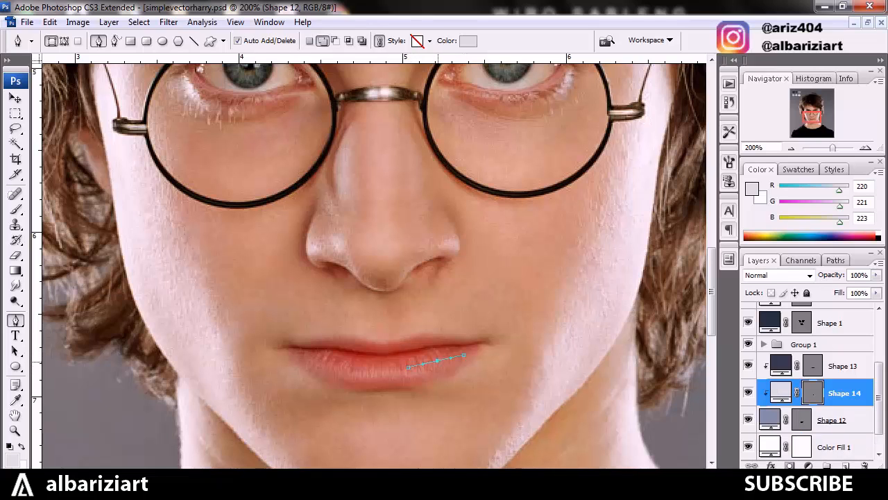
left_click_drag(438, 360, 431, 354)
left_click(352, 368)
left_click_drag(378, 368, 378, 373)
left_click_drag(408, 367, 408, 363)
left_click_drag(379, 373, 360, 366)
left_click(290, 360)
left_click_drag(324, 363, 324, 358)
Trace the shape's underside along the lower lip, arch its middle upward, and close the path at the right mouth corner
left_click(331, 393)
left_click(428, 389)
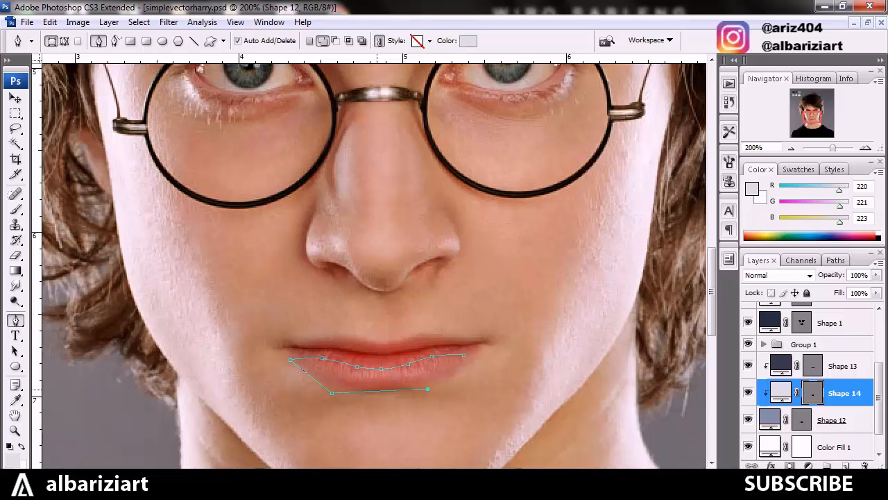
left_click_drag(378, 390, 382, 382)
left_click_drag(464, 354, 455, 339)
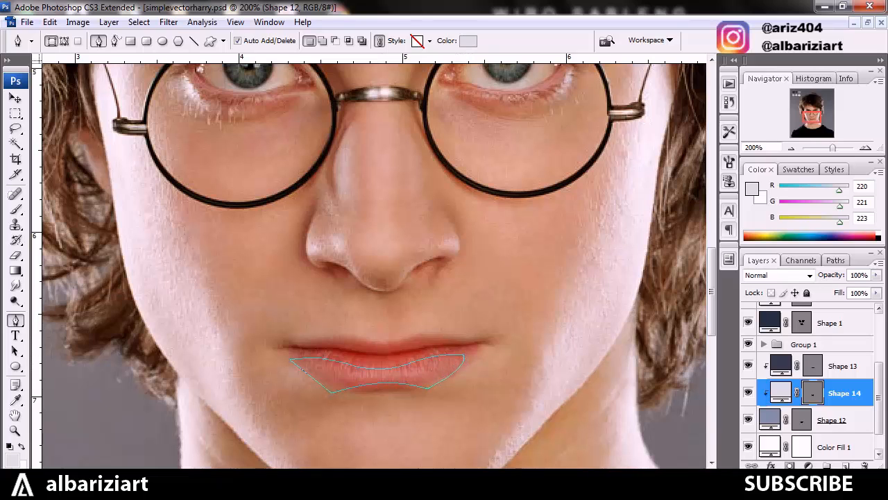
Hide the Background copy photo and extend the new lower-lip shape to cover the right mouth corner
left_click_drag(879, 394, 879, 344)
left_click(748, 343)
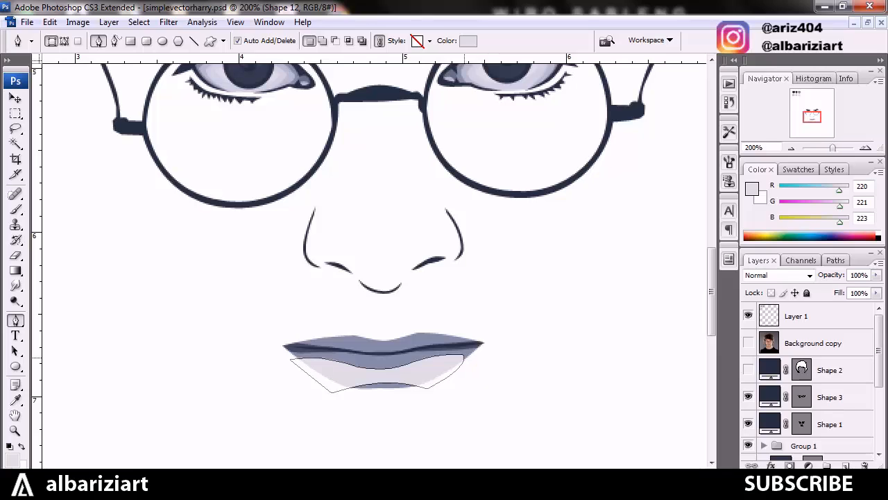
left_click(445, 354)
left_click_drag(471, 355, 478, 368)
left_click(814, 342)
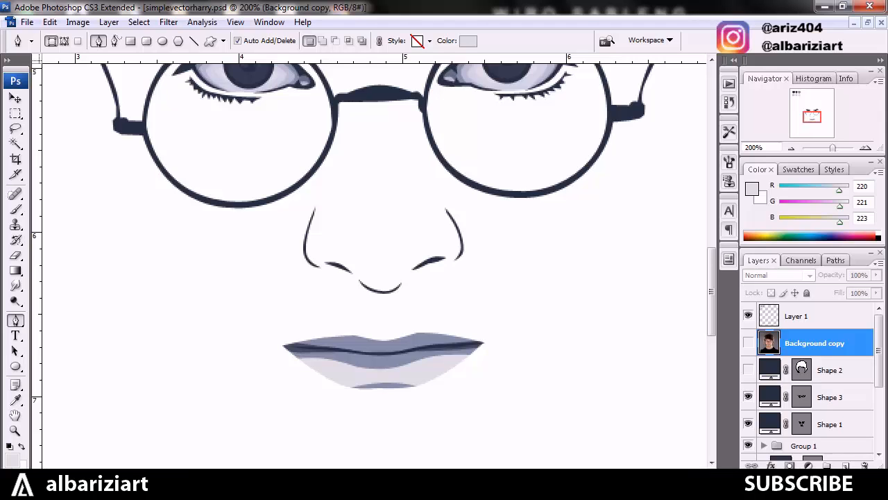
Try several palette swatches as the fill of the lower-lip Shape 14 and apply the lavender b6b9cc
key("ctrl+minus")
key("ctrl+minus")
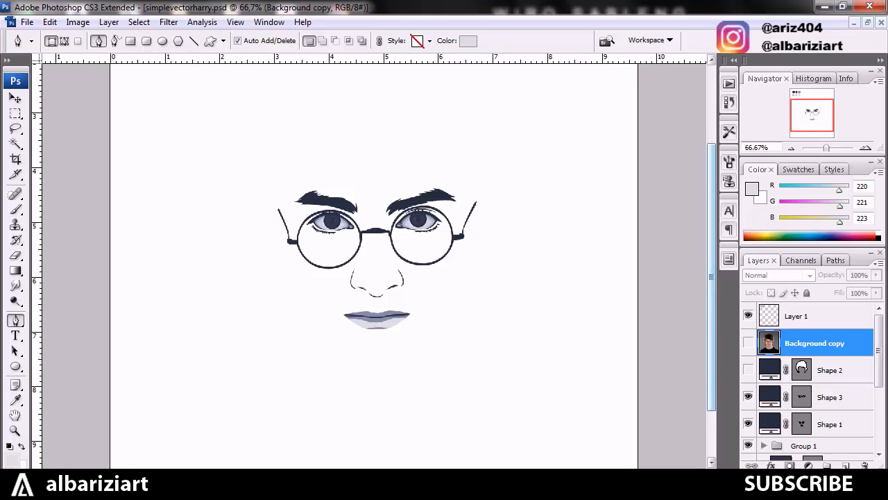
scroll(375, 263, "up", 5)
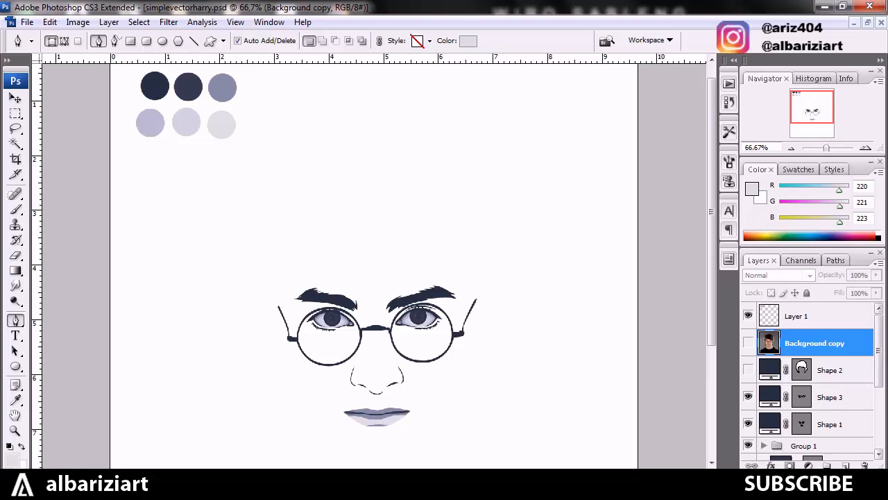
scroll(808, 378, "down", 3)
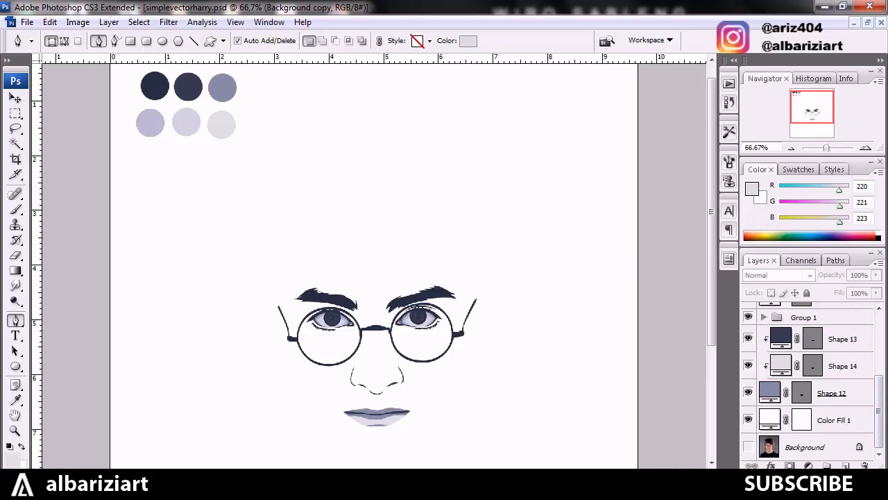
double_click(781, 365)
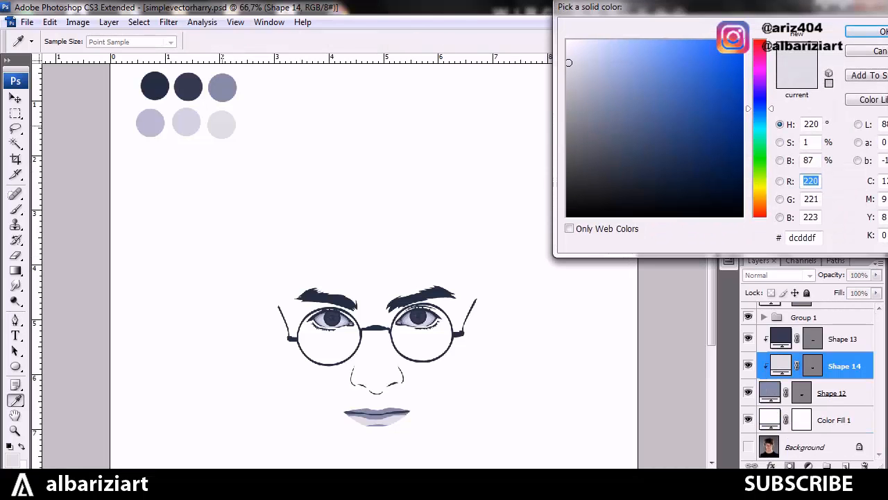
left_click(184, 124)
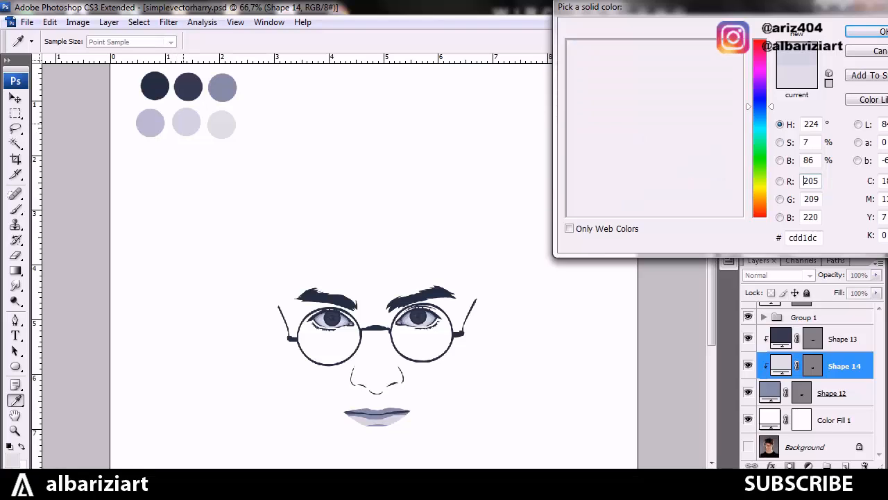
left_click(153, 124)
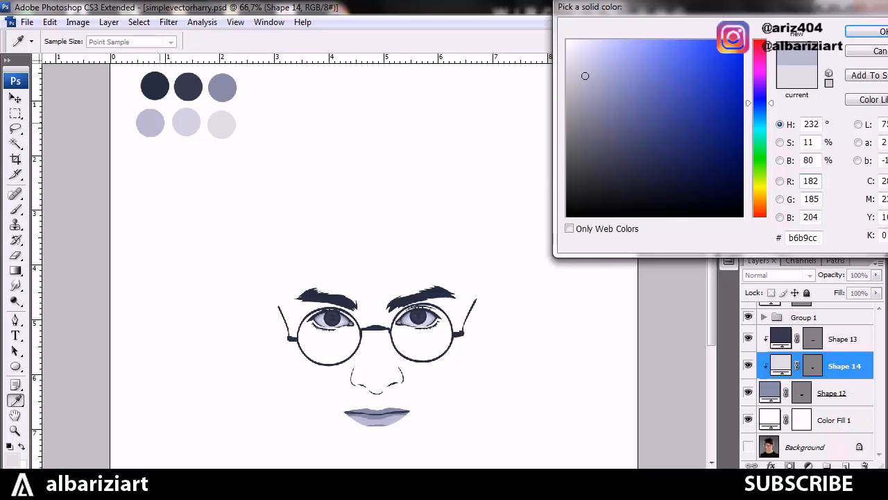
left_click(222, 86)
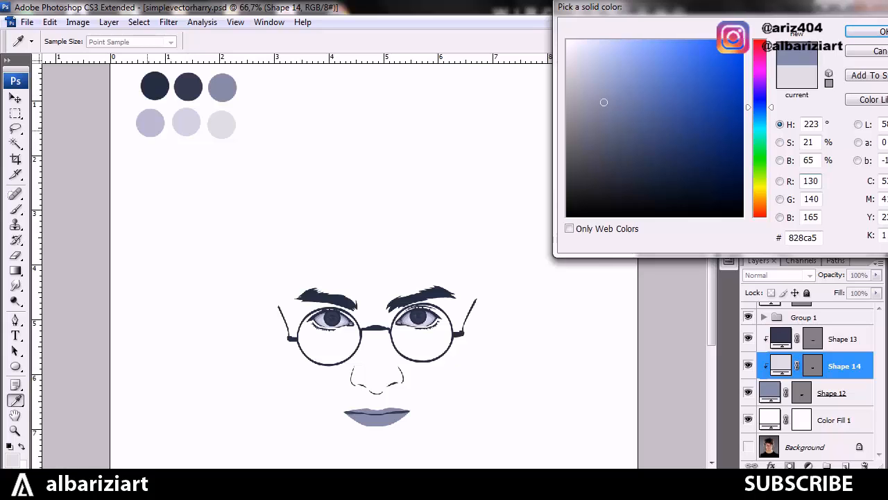
left_click(149, 123)
key("Return")
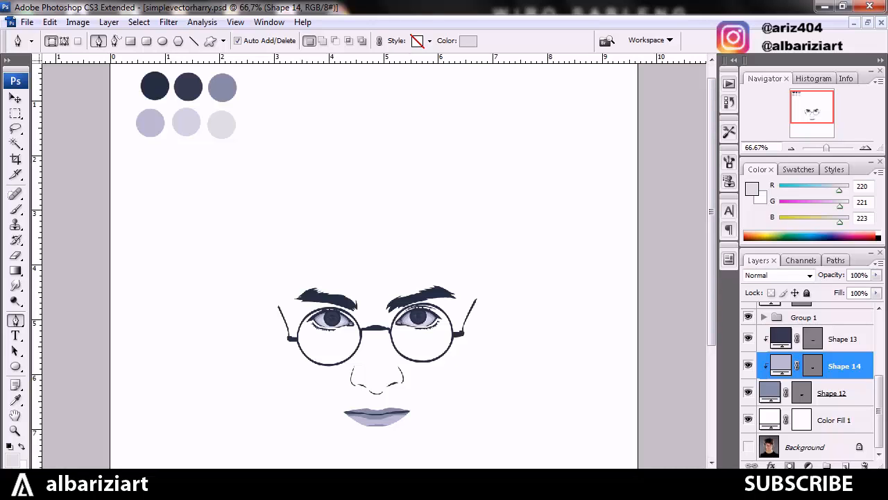
Change the fill of the base lip layer Shape 12 to the palette's lavender b6b9cc
double_click(769, 392)
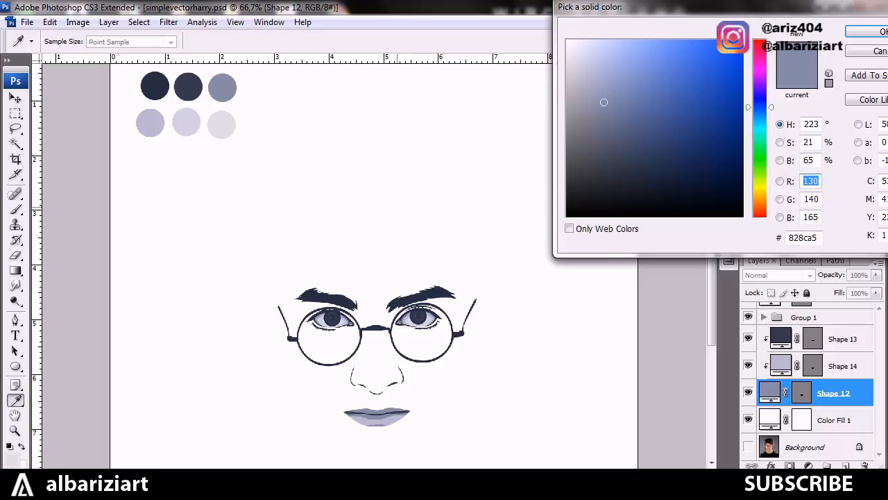
left_click(584, 76)
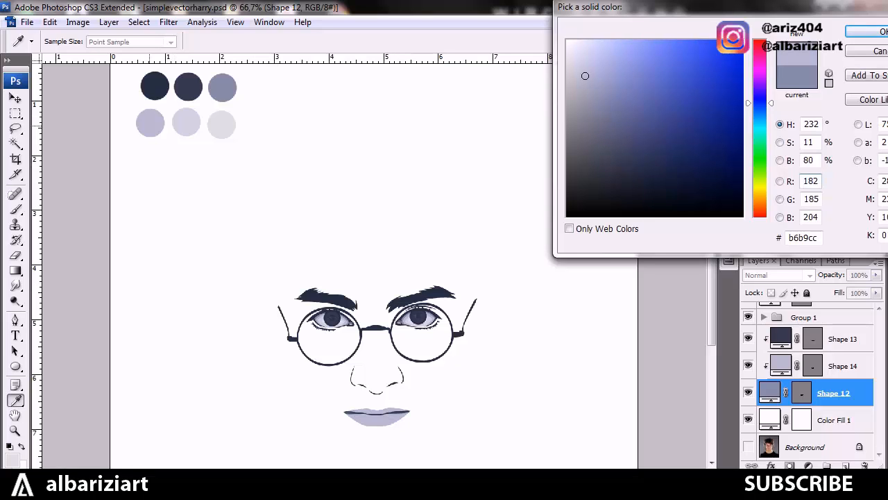
left_click(578, 65)
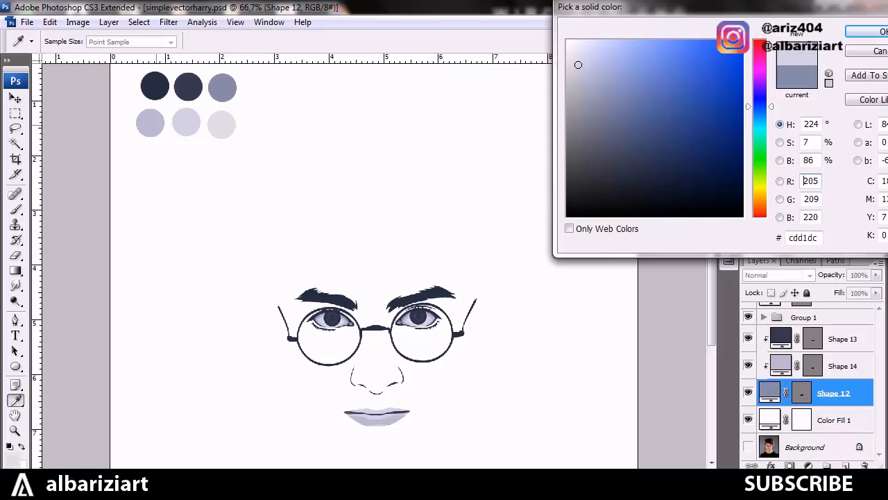
left_click(155, 125)
key("Return")
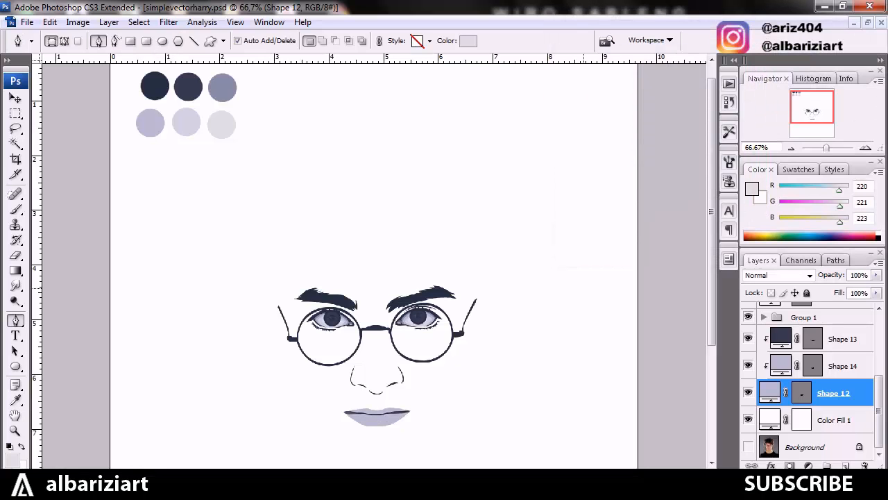
Compare the lightest palette colours on the lower-lip Shape 14 and set its fill to cdd1dc
double_click(780, 365)
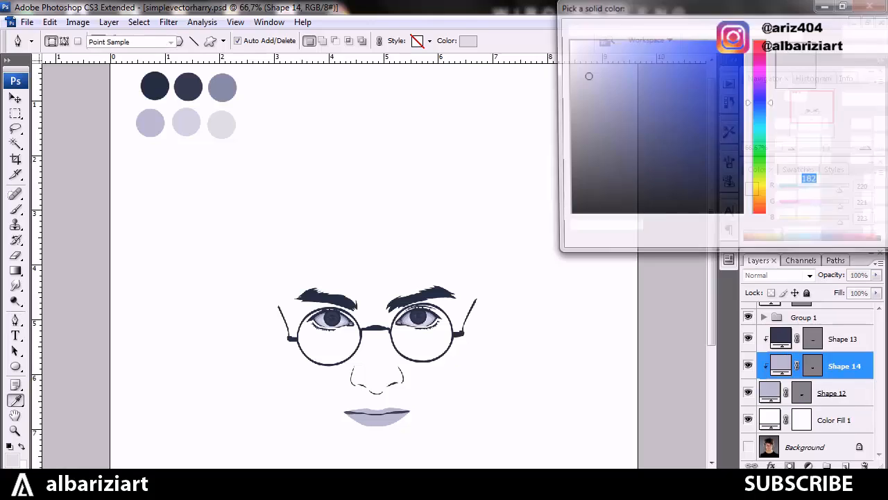
left_click(577, 65)
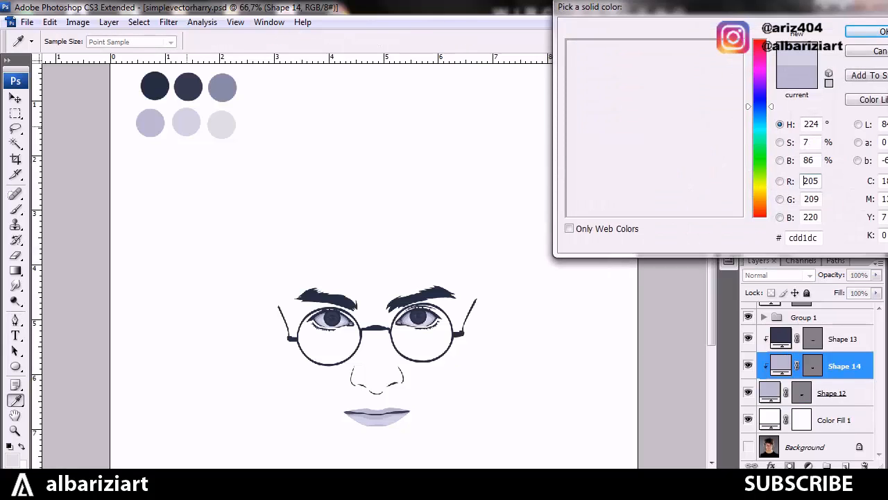
left_click(569, 62)
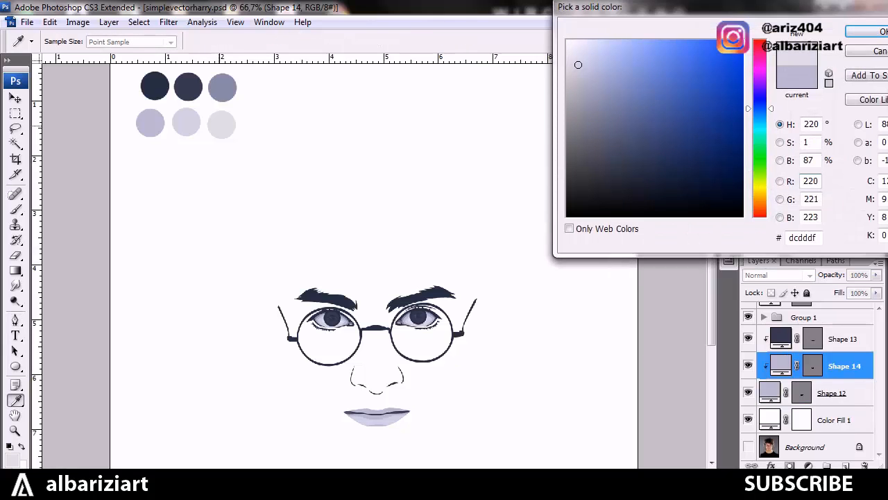
left_click(578, 65)
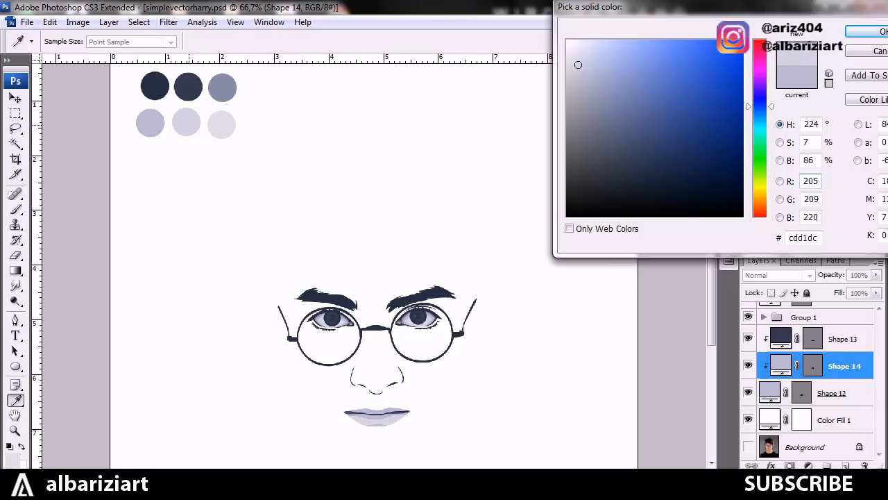
key("Return")
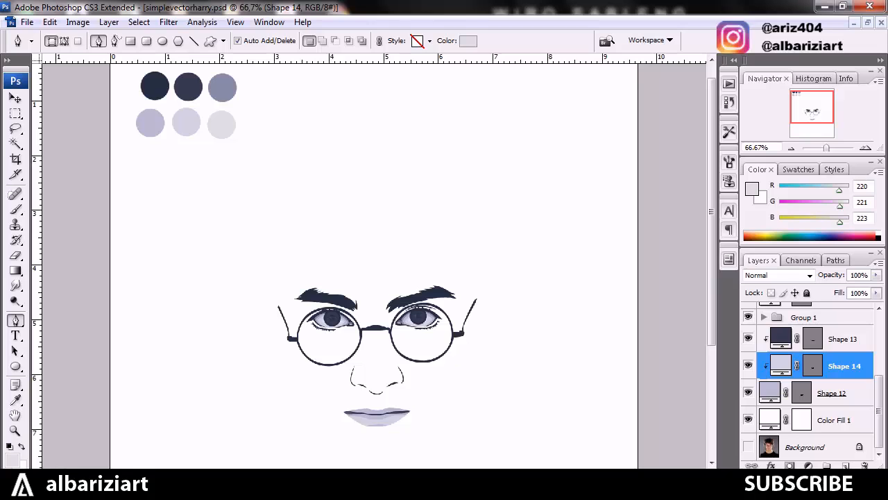
double_click(781, 338)
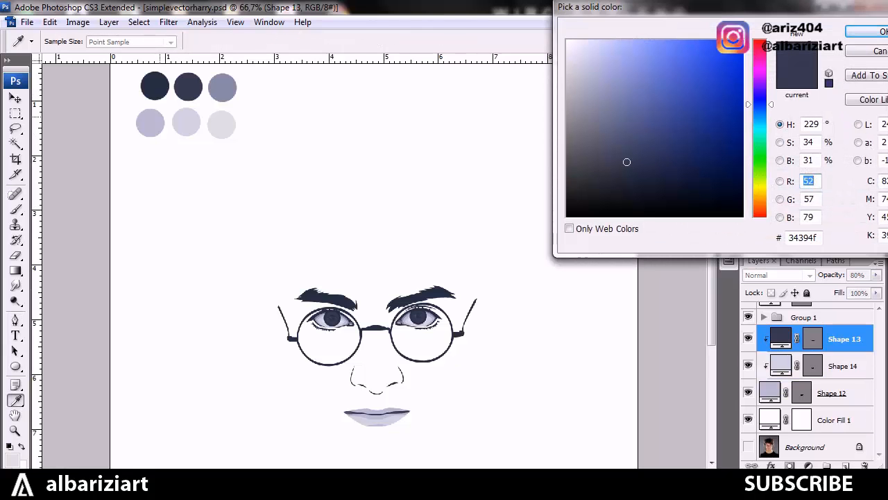
left_click(153, 122)
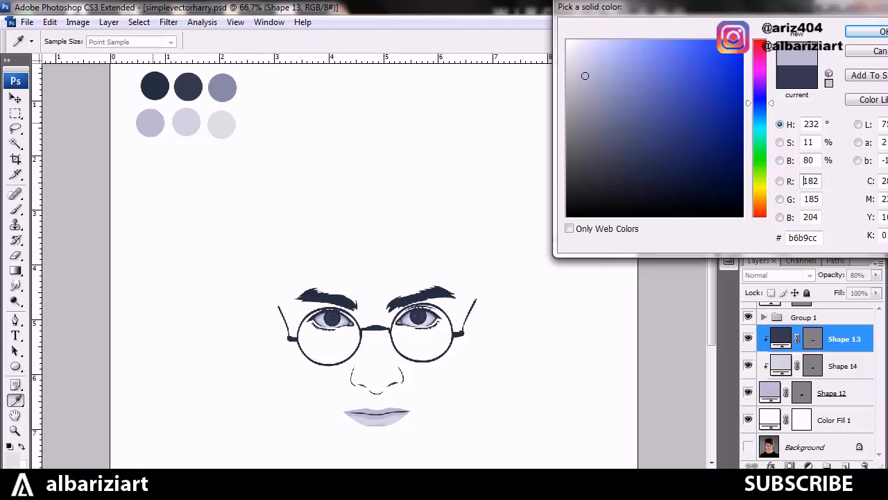
left_click(223, 87)
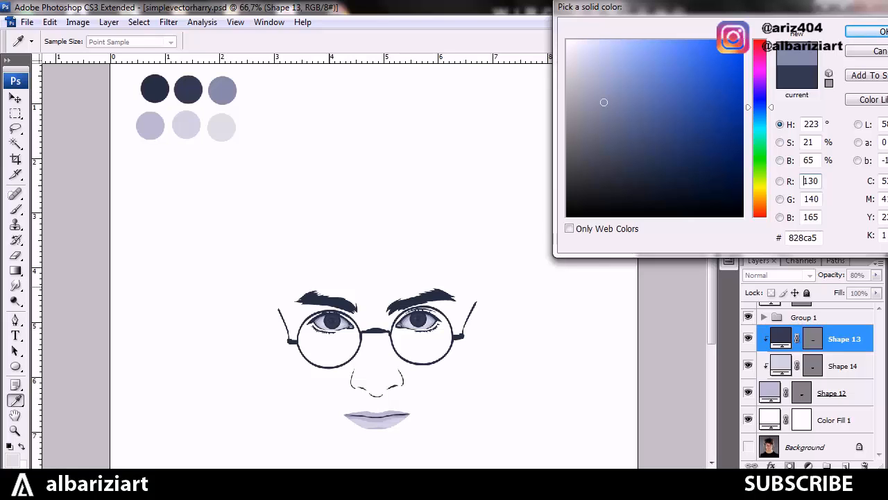
key("ctrl+plus")
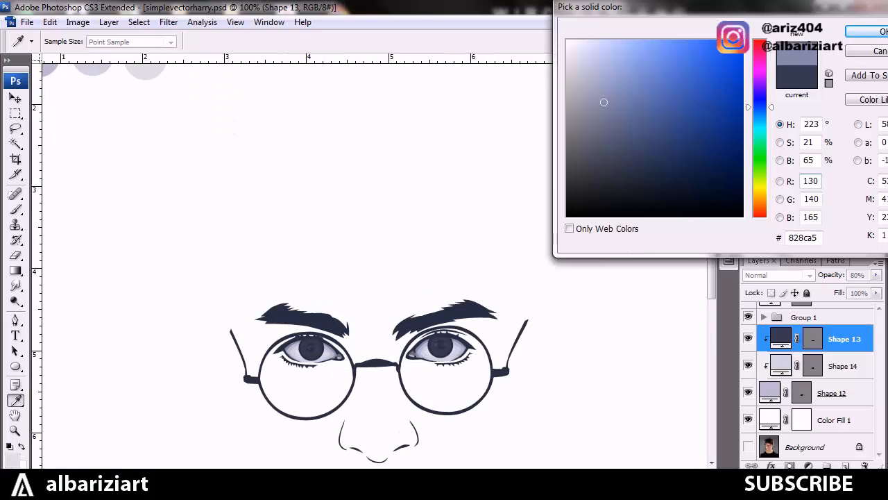
scroll(375, 263, "down", 5)
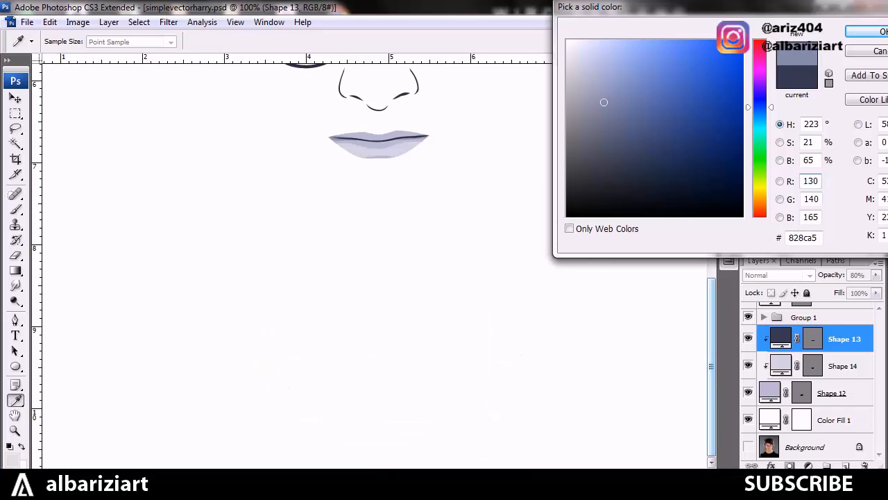
scroll(375, 264, "up", 2)
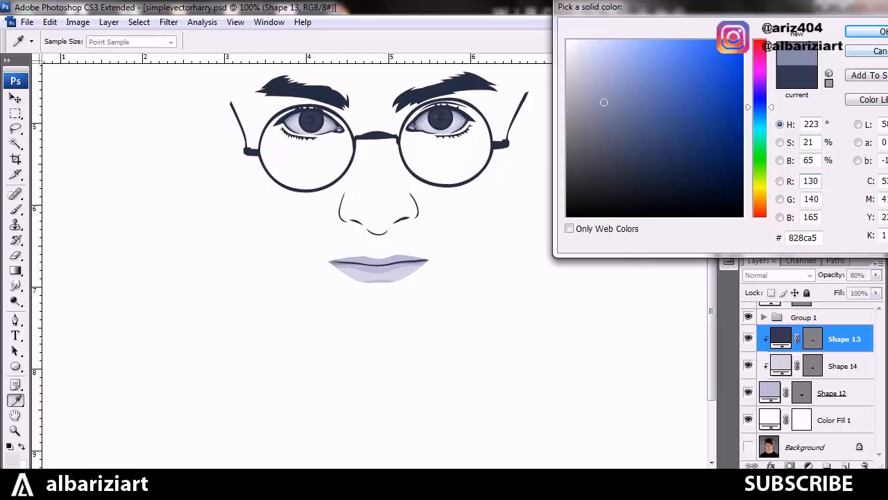
key("Escape")
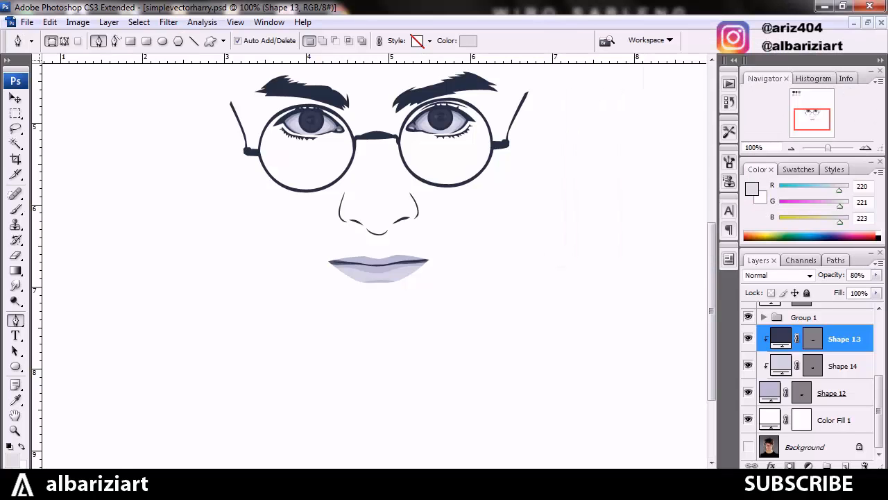
Start a new shape layer above Shape 14 and trace its lower edge just below the mouth line, from the right corner to the left
left_click(843, 365)
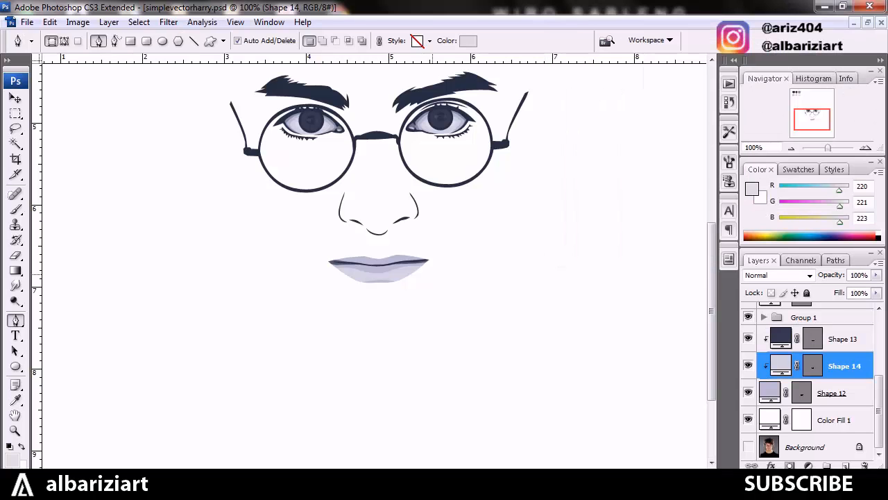
key("ctrl+plus")
key("ctrl+plus")
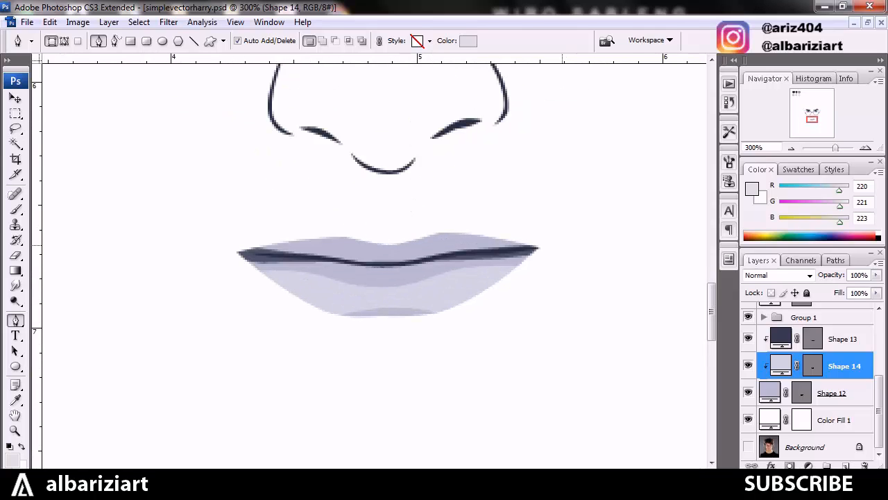
left_click(532, 255)
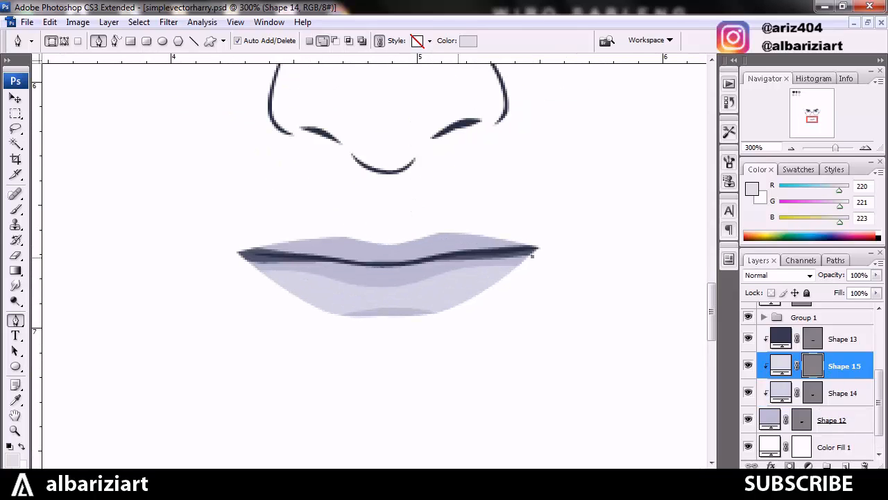
left_click(428, 265)
left_click(329, 264)
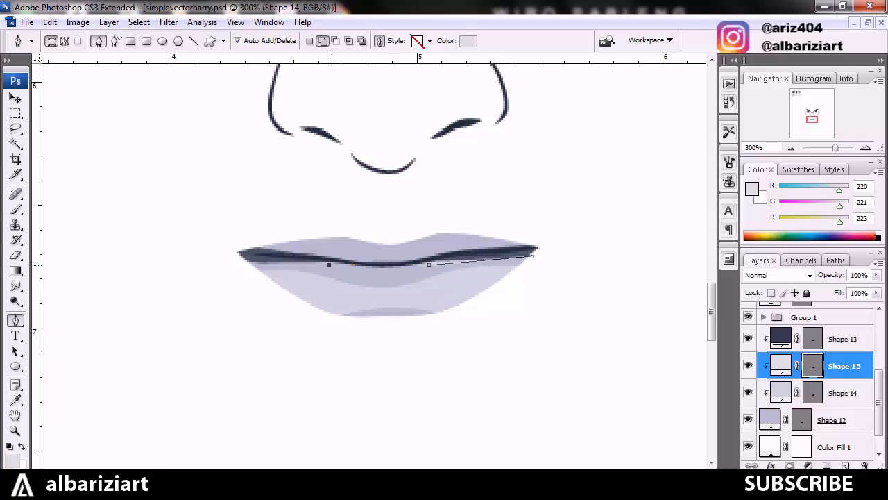
left_click_drag(390, 272, 411, 272)
left_click(237, 268)
key("ctrl+z")
left_click(236, 261)
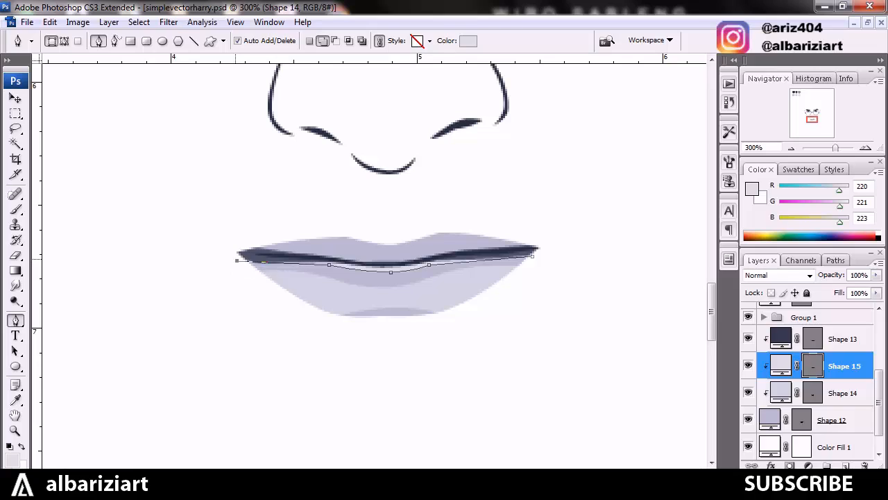
Trace the upper edge of the mouth-line shading just above the dark line, extend it past both corners and close the path
left_click_drag(235, 261, 233, 248)
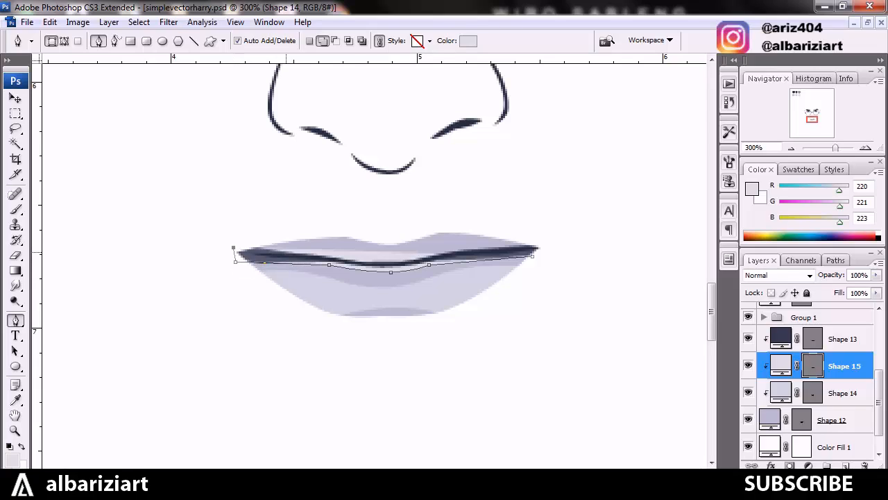
left_click(287, 253)
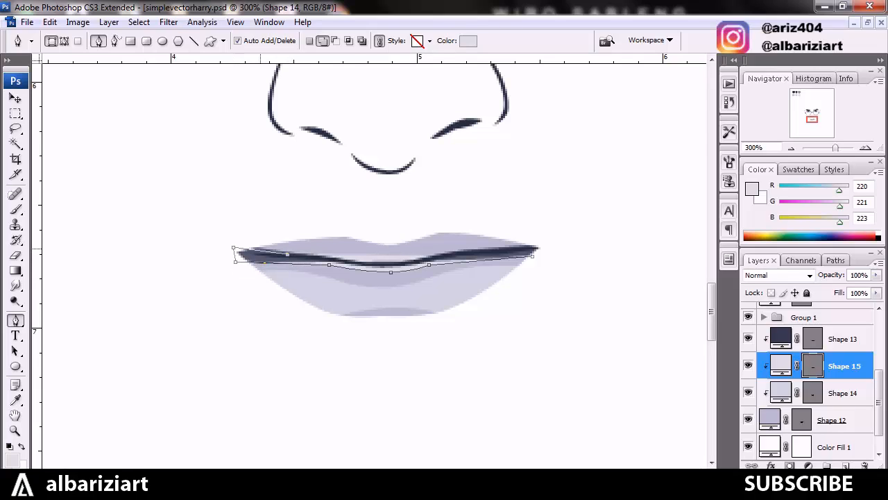
left_click_drag(233, 247, 233, 239)
left_click_drag(287, 252, 339, 252)
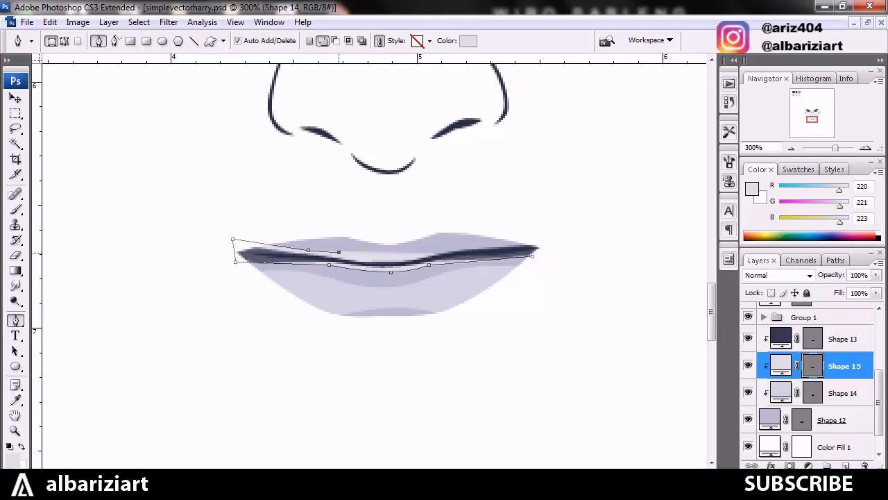
left_click(434, 250)
left_click_drag(389, 251, 383, 258)
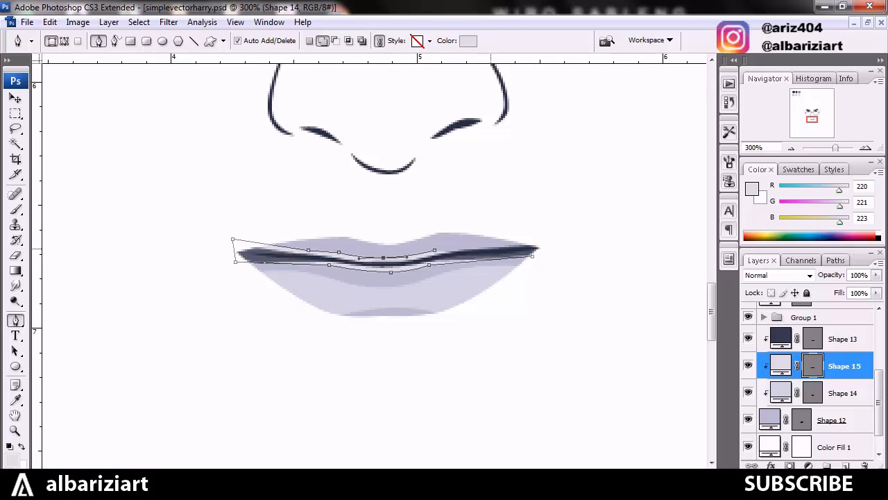
left_click(552, 242)
left_click_drag(552, 242, 551, 240)
left_click(545, 252)
left_click(533, 256)
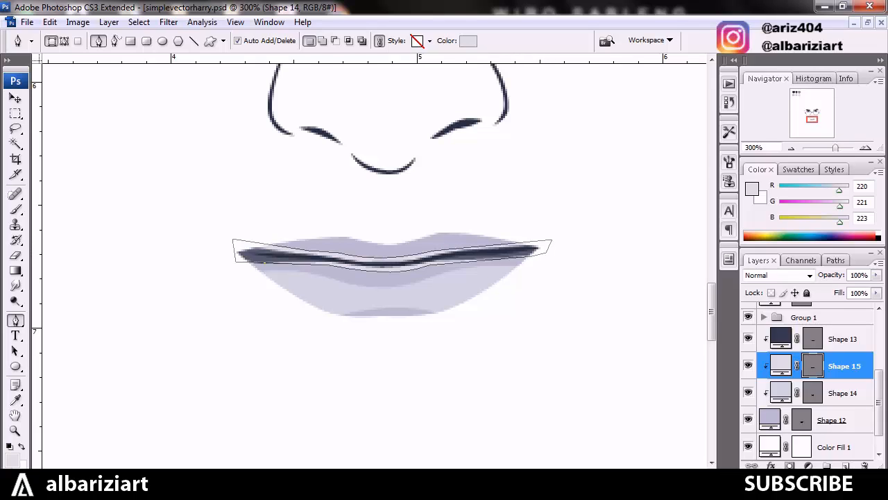
Set the fill of the new mouth-line shading Shape 15 to a medium grey-blue matching the palette
double_click(780, 365)
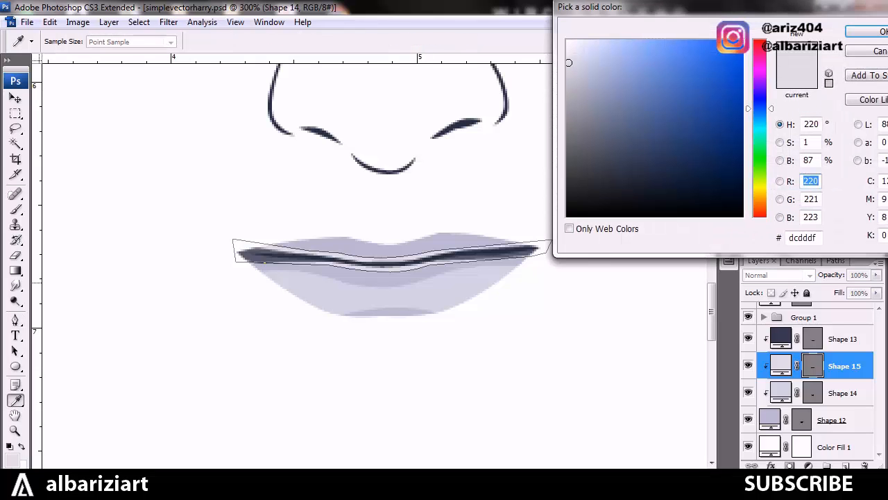
key("ctrl+0")
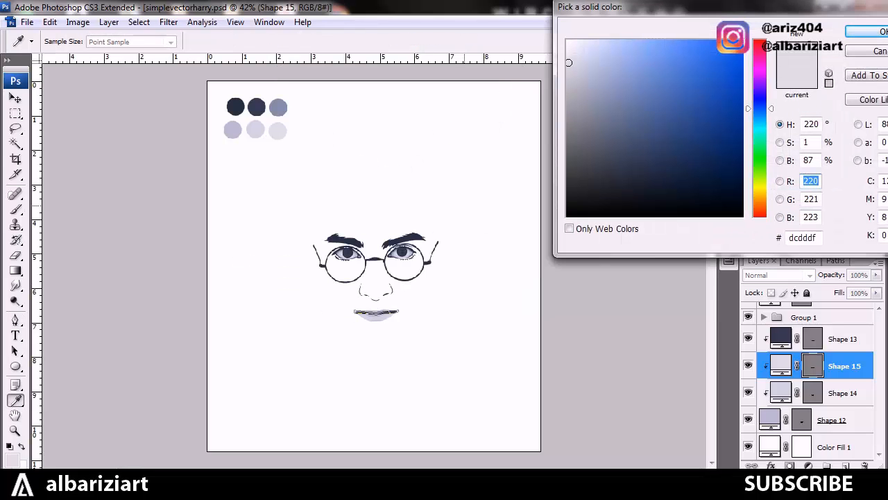
left_click(604, 99)
key("Return")
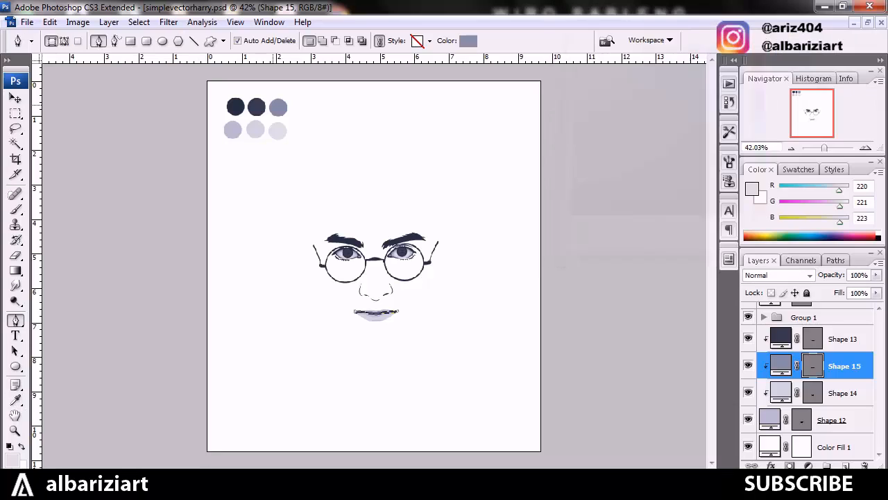
left_click(843, 338)
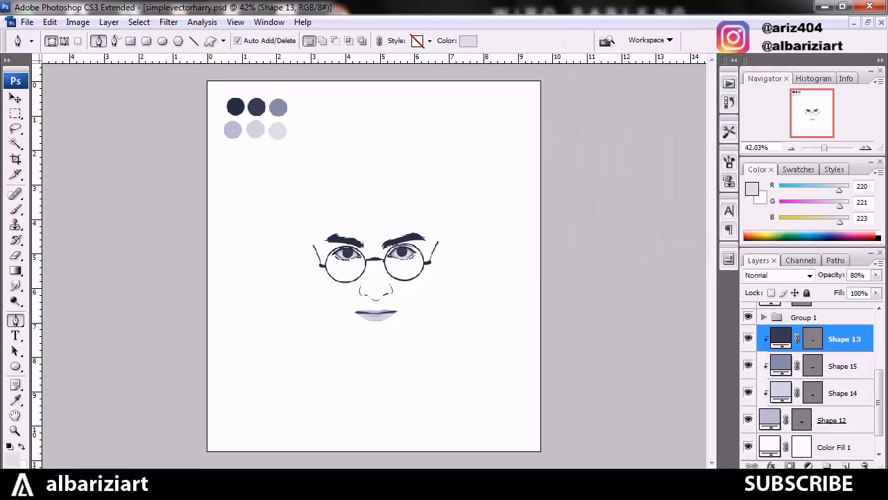
Refine the lower edge of Shape 15 by adjusting its anchor points around the centre of the mouth line
key("ctrl+alt+0")
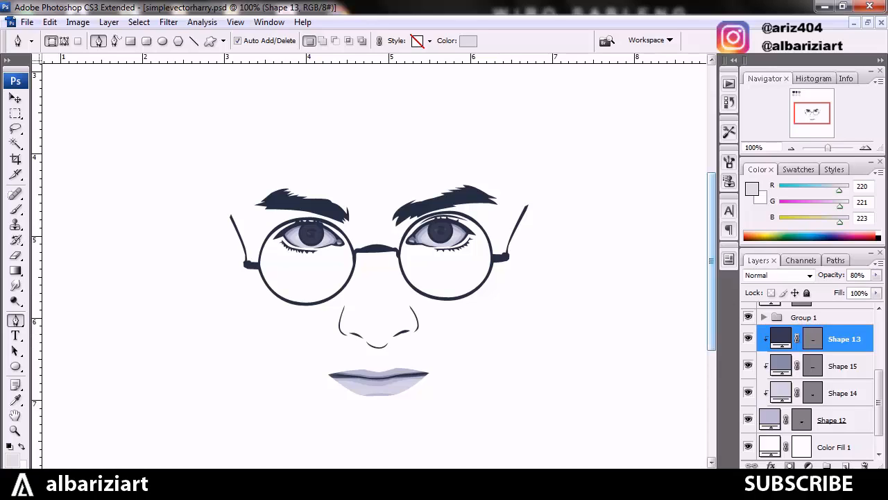
scroll(375, 264, "down", 2)
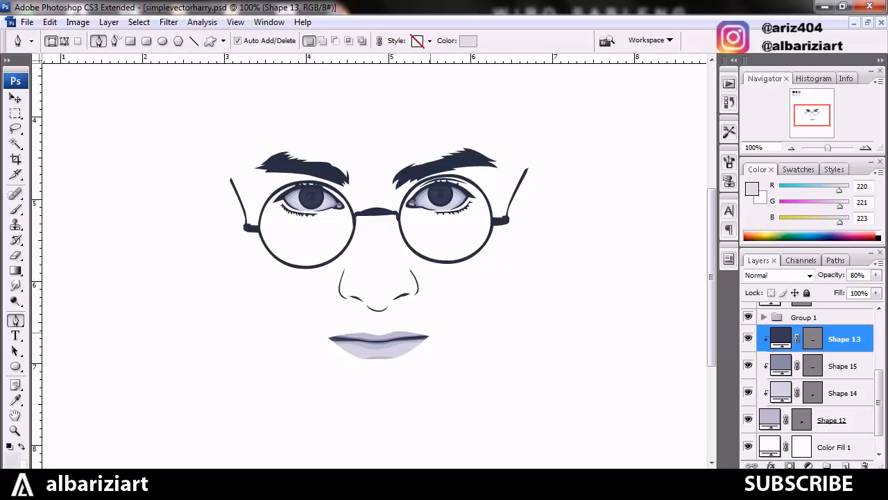
key("ctrl+plus")
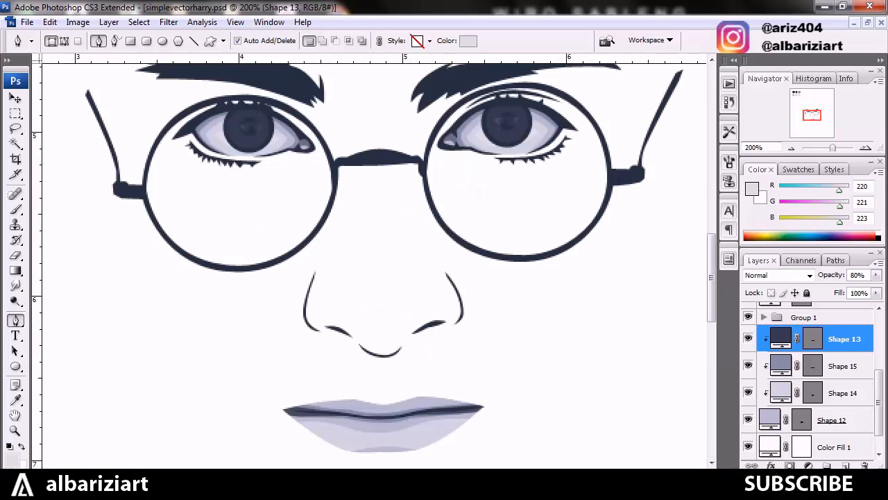
left_click(838, 366)
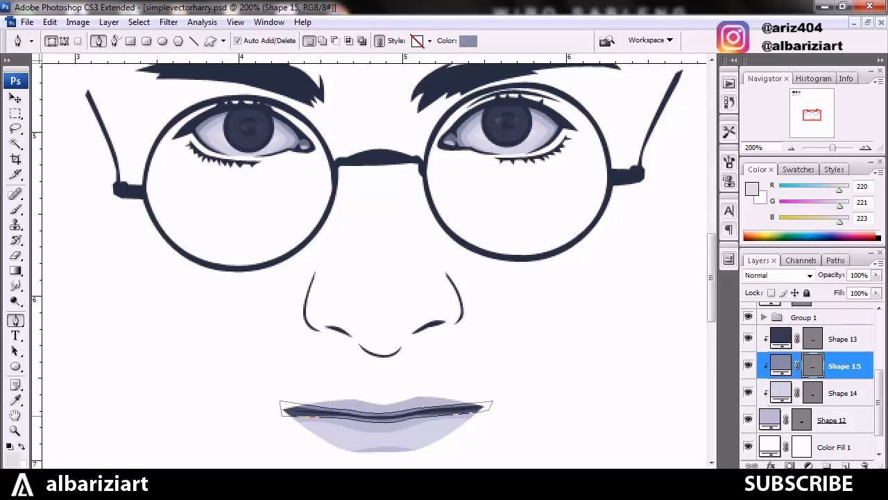
left_click(387, 423, "ctrl")
left_click(384, 423, "ctrl")
left_click_drag(385, 423, 344, 418)
left_click(345, 418)
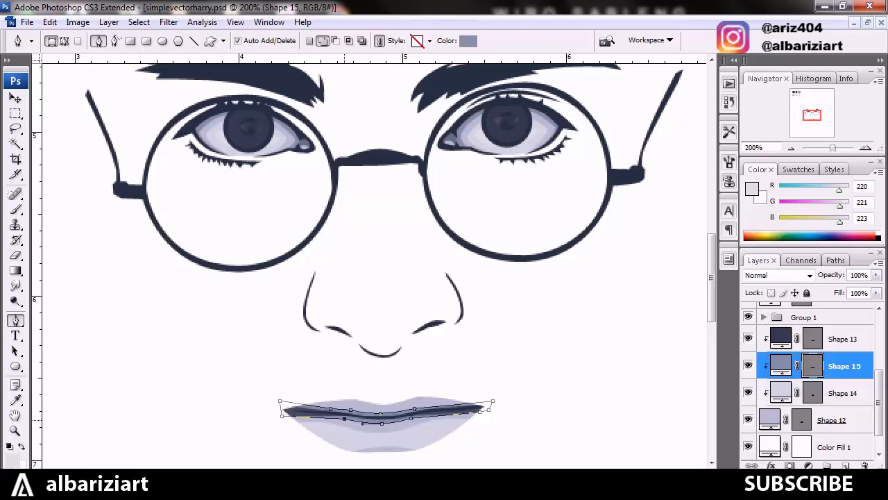
left_click_drag(411, 418, 413, 418)
Add a closed upper-lip highlight to Shape 14, following the lip's upper contour slightly inside its edge between both mouth corners
left_click(844, 393)
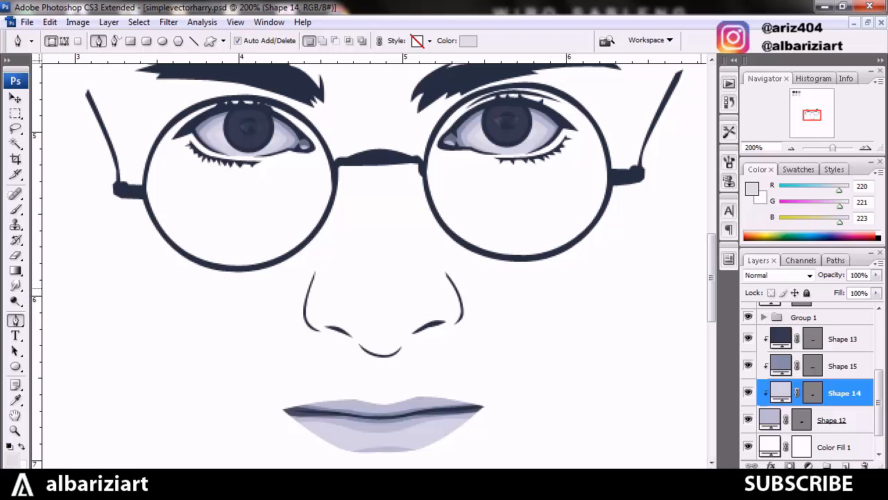
left_click(812, 393)
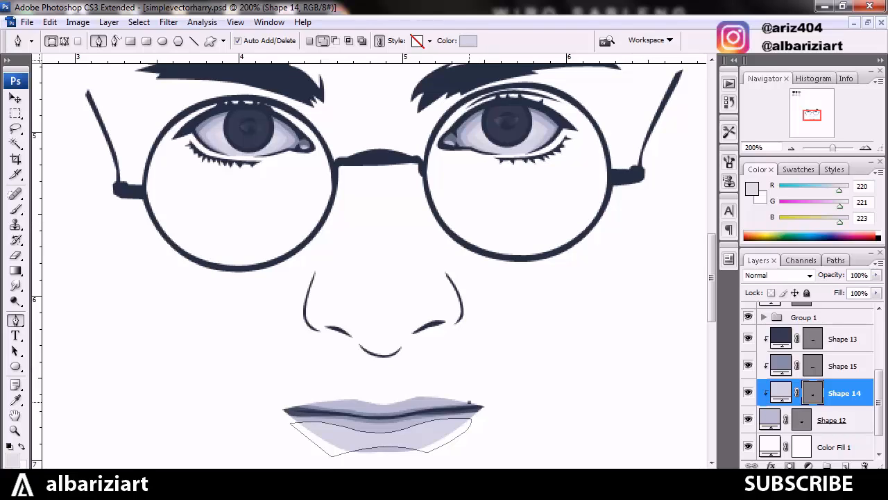
left_click(418, 401)
left_click(352, 404)
left_click_drag(379, 403, 382, 409)
left_click(286, 403)
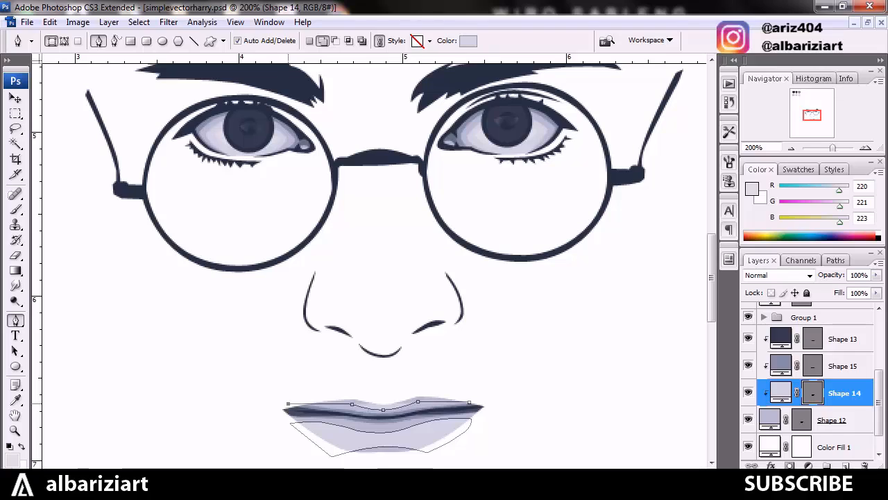
left_click(389, 369)
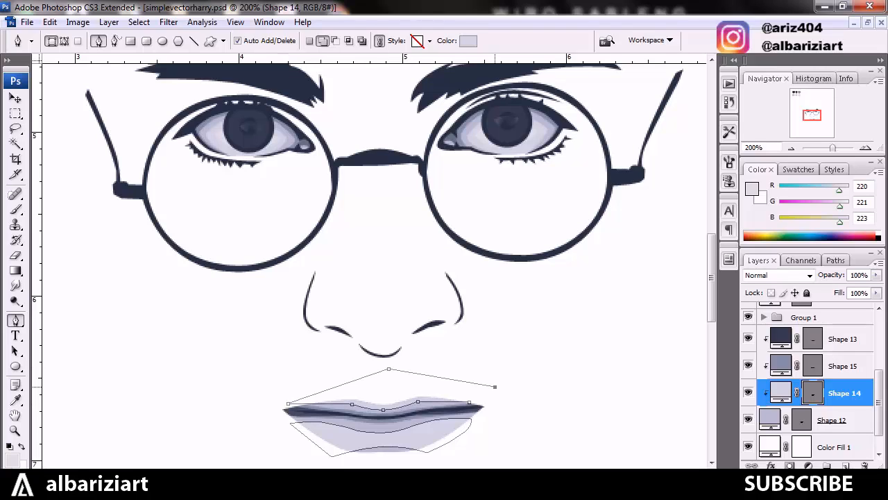
left_click(470, 403)
left_click(844, 367)
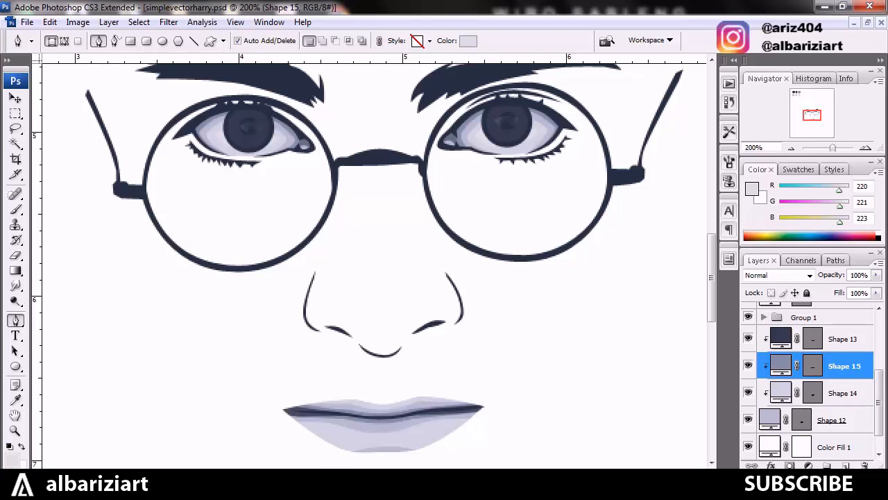
Examine the shaded lips together with the rest of the face at reduced and normal magnification
key("ctrl+minus")
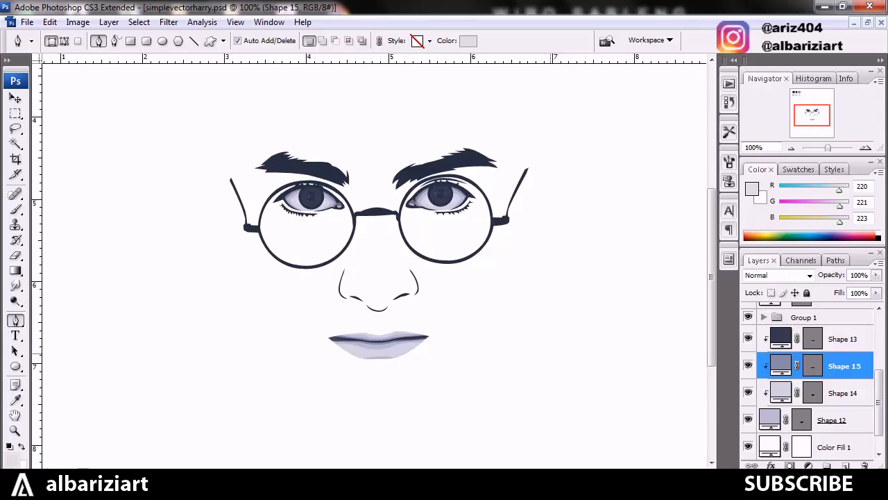
key("ctrl+minus")
key("ctrl+plus")
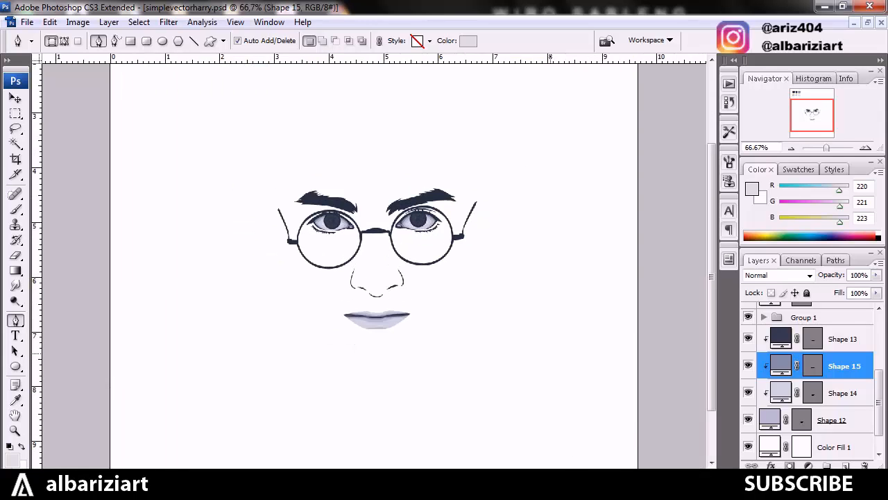
key("ctrl+plus")
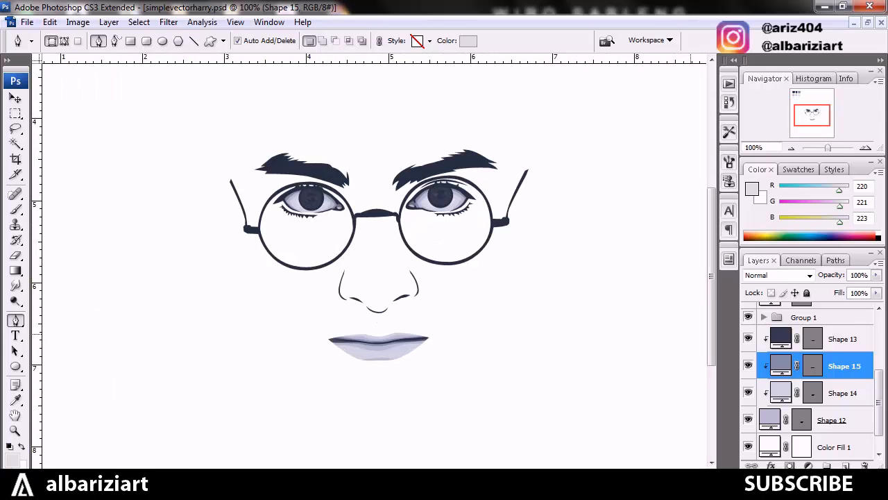
scroll(375, 277, "up", 3)
scroll(374, 278, "down", 1)
scroll(374, 263, "down", 1)
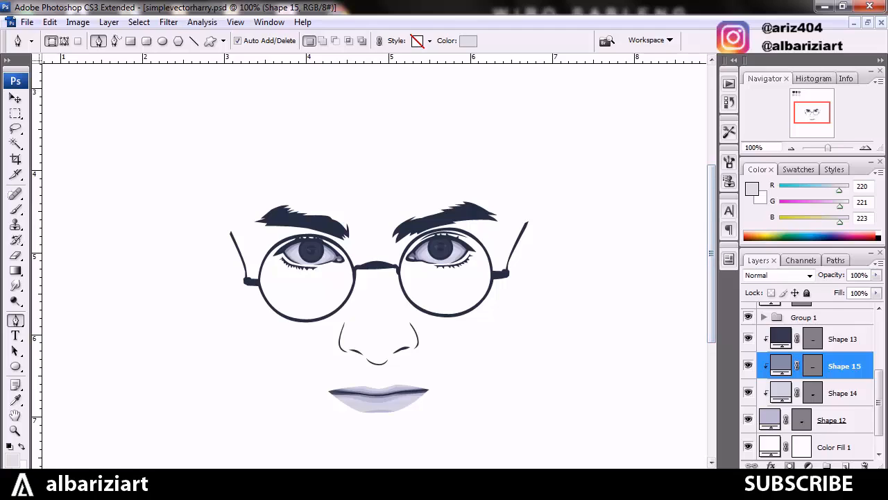
Group the four lip layers, Shape 12 through Shape 15, together
left_click(844, 338)
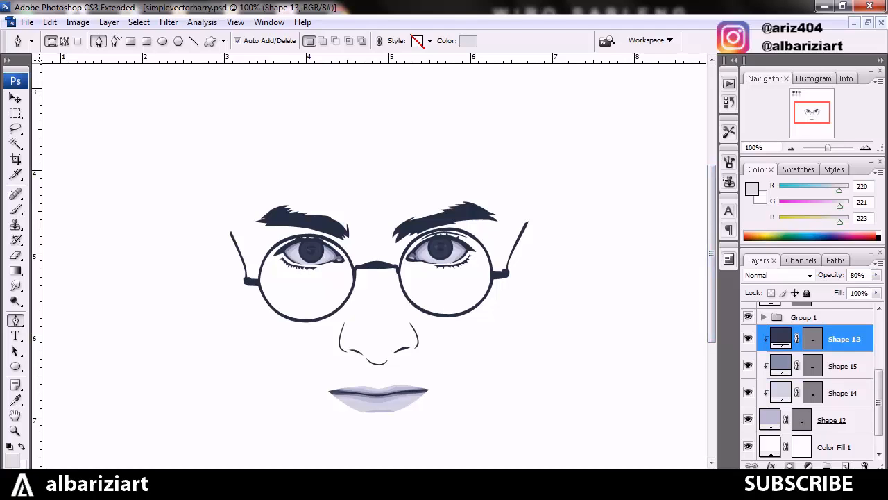
left_click(832, 420, "shift")
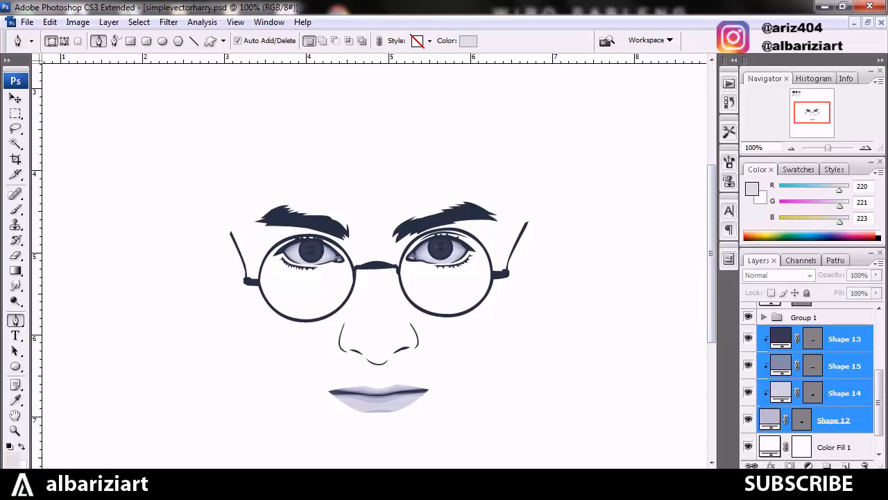
key("ctrl+g")
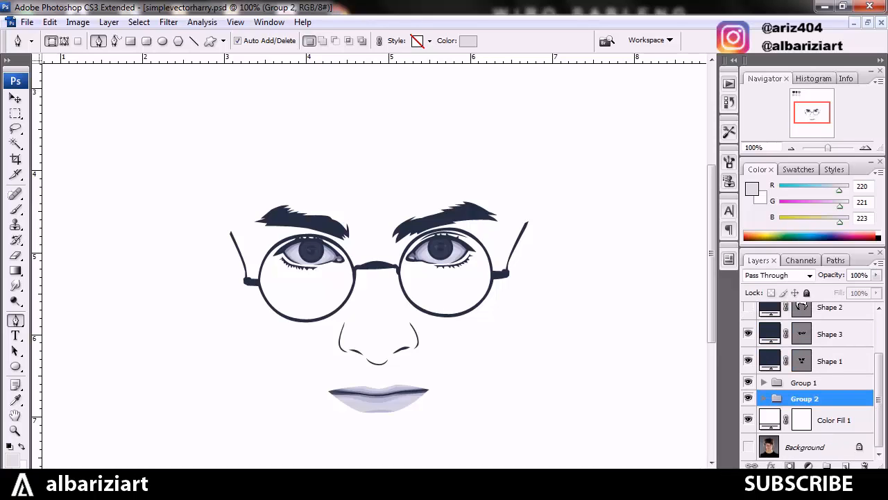
Compare the vector facial features with the reference photo by repeatedly showing and hiding Background copy
left_click(833, 420)
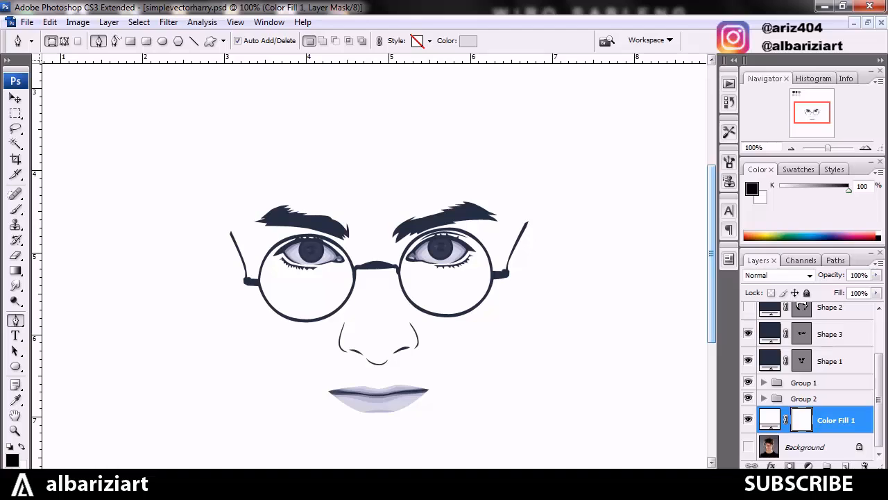
scroll(378, 278, "down", 2)
left_click_drag(711, 264, 711, 267)
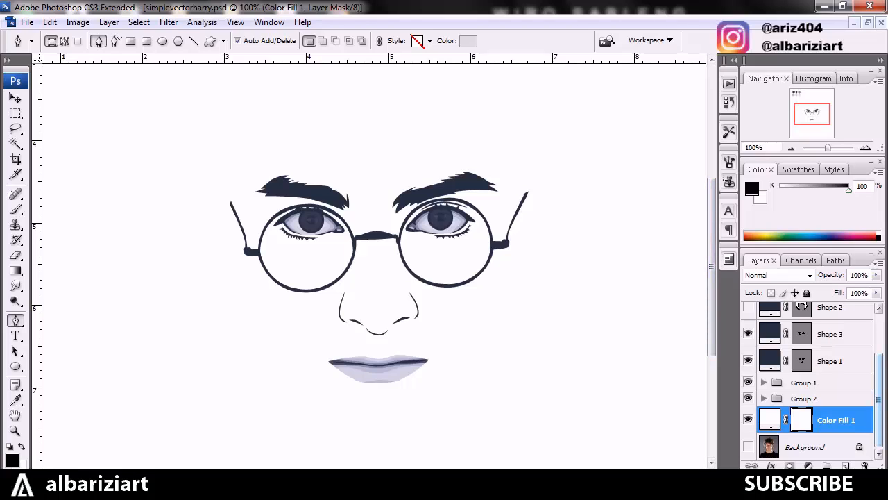
scroll(808, 381, "up", 2)
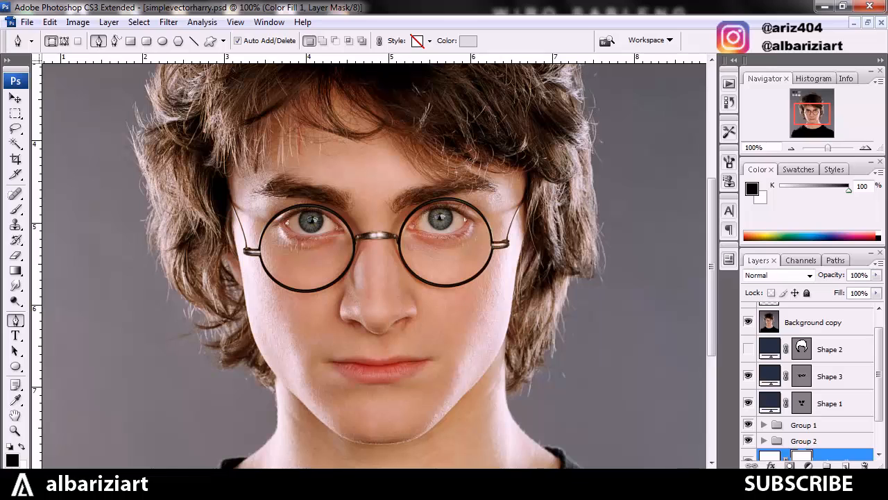
left_click(748, 321)
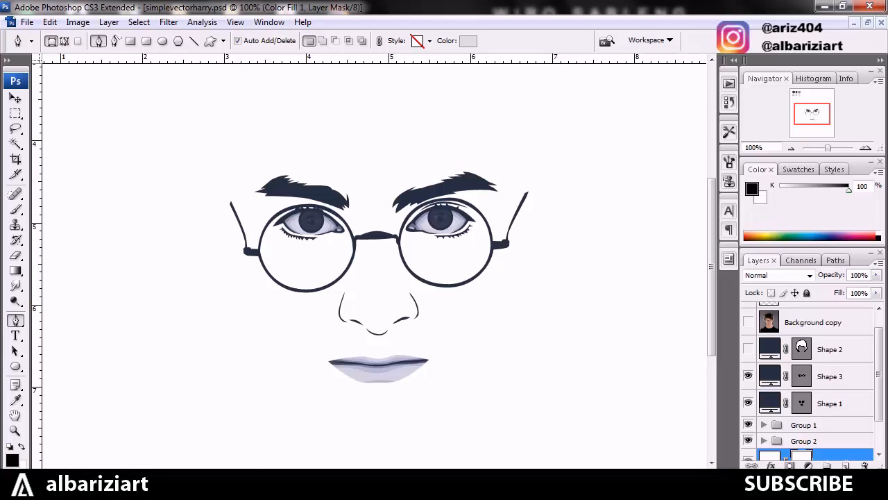
left_click(748, 321)
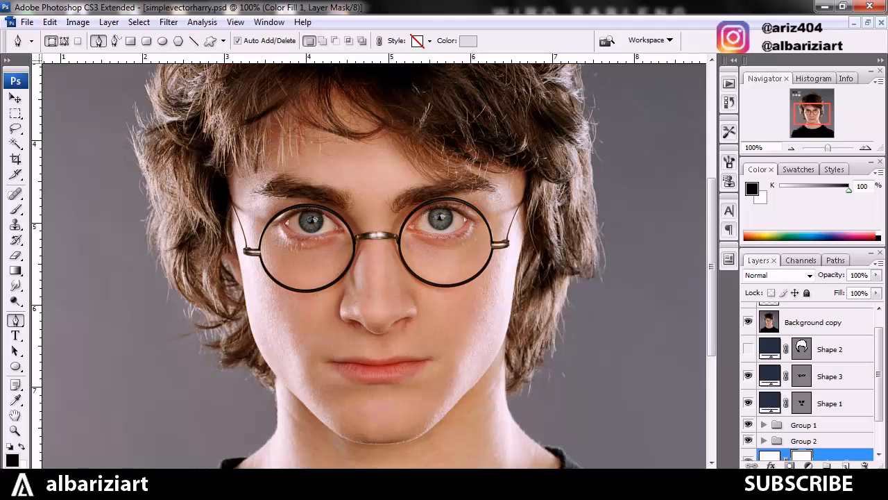
left_click(748, 321)
left_click(748, 321)
left_click(748, 321)
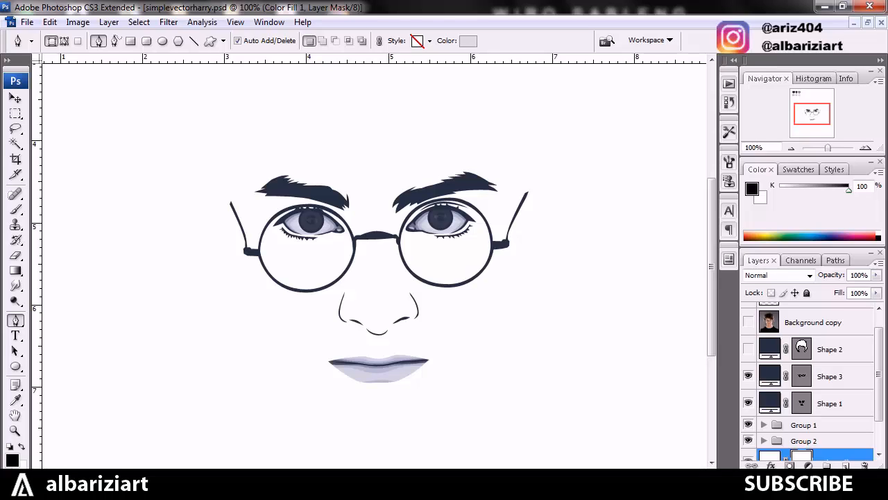
Show the hair layer Shape 2 and set its fill to white
left_click(748, 349)
double_click(770, 348)
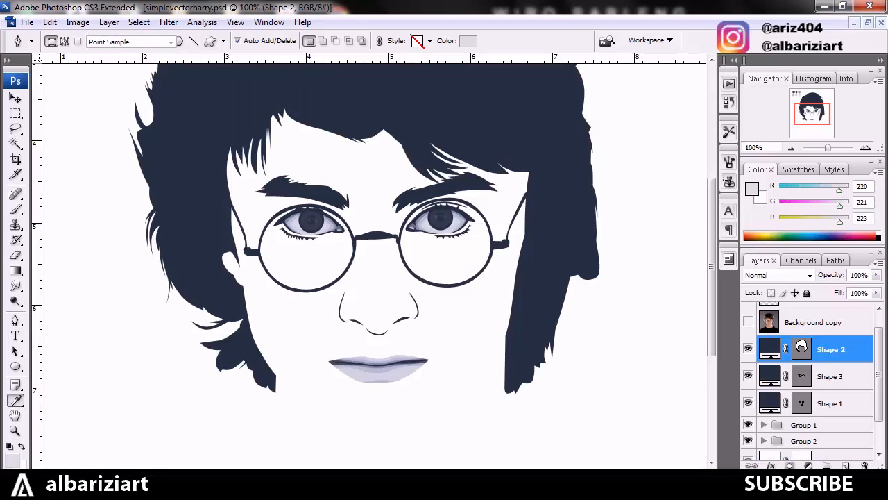
left_click(608, 352)
key("Return")
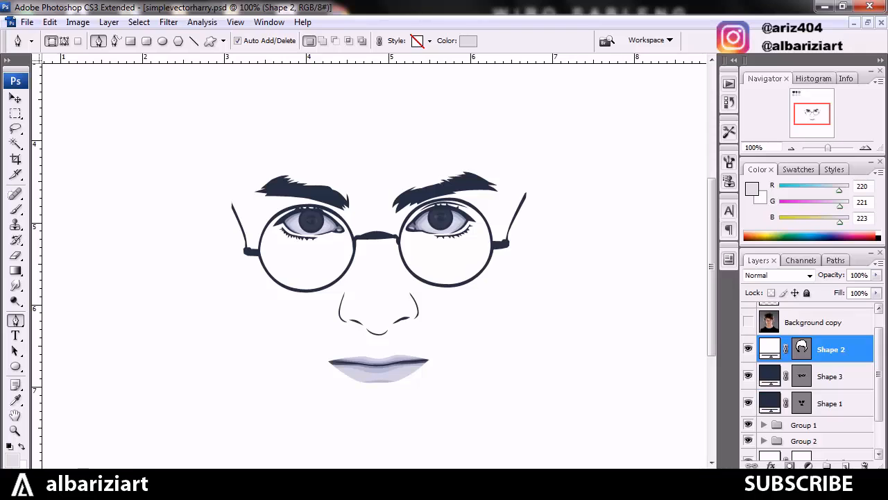
Set the fill of the hair layer Shape 2 to a very pale pink, f1ecec
scroll(812, 381, "down", 2)
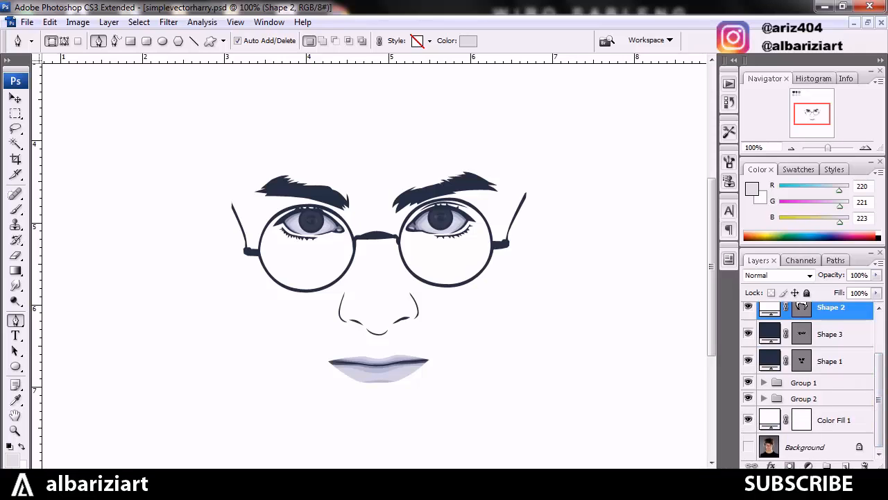
left_click(835, 420)
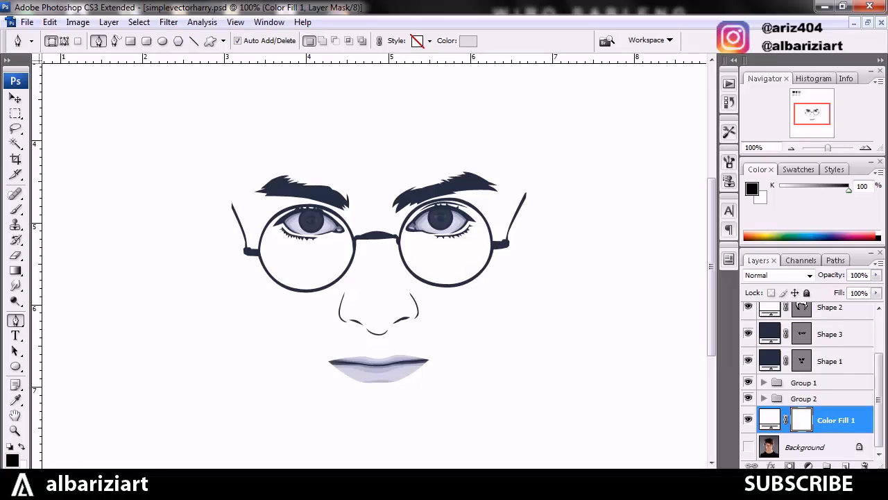
double_click(769, 311)
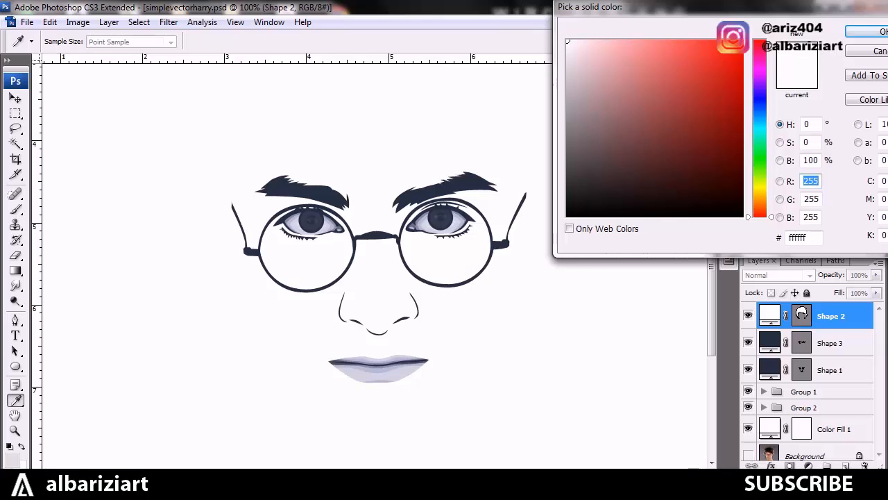
left_click(588, 146)
left_click(570, 49)
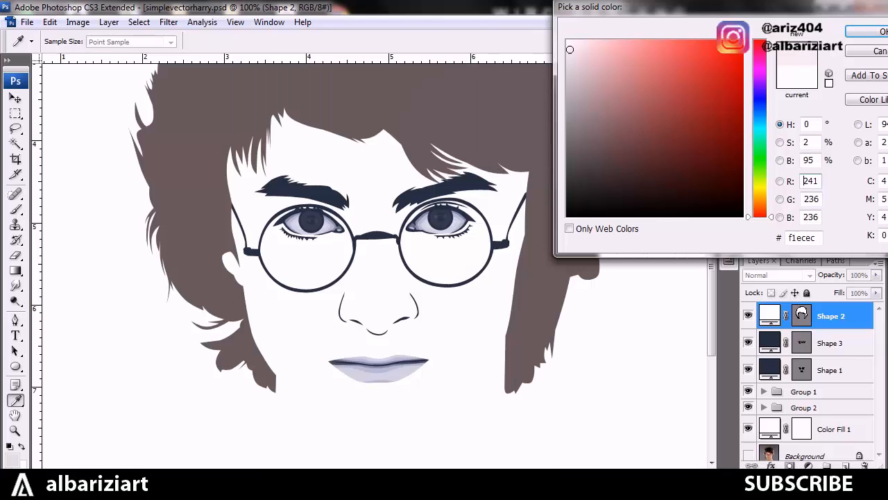
key("Return")
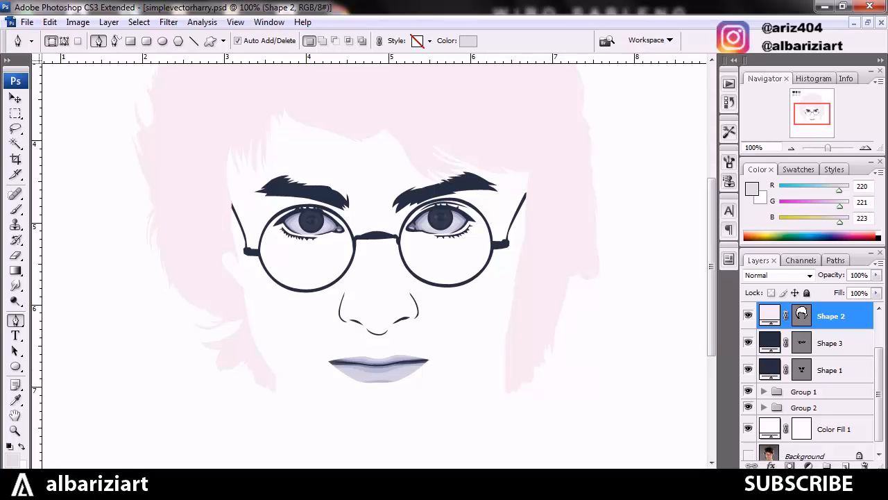
Show the Background copy photo and start a new face shape above Shape 2, running from the right cheek up through the hair and across above the forehead
scroll(812, 381, "up", 2)
left_click(747, 342)
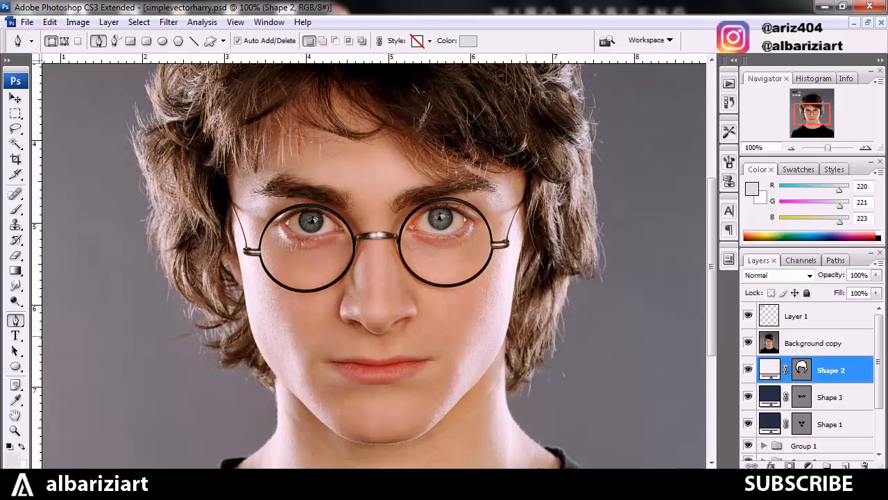
left_click(515, 320)
left_click(552, 228)
left_click(547, 118)
left_click(421, 77)
key("space")
left_click_drag(491, 158, 507, 268)
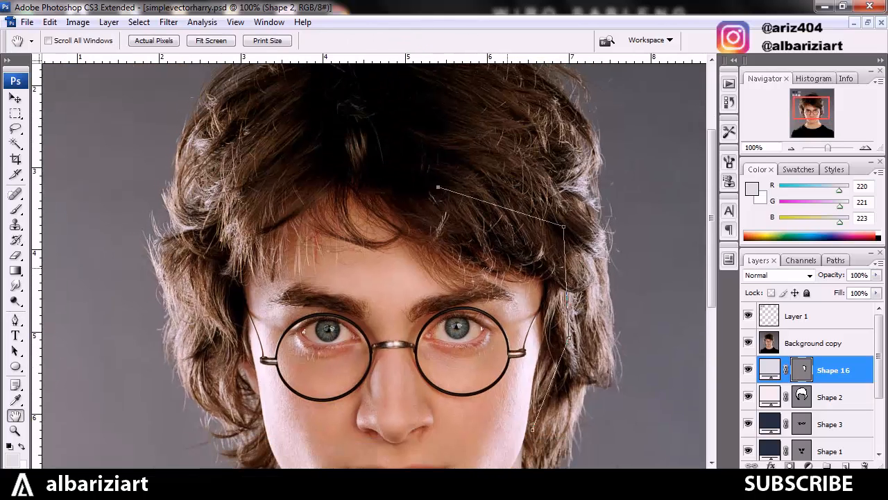
left_click(317, 158)
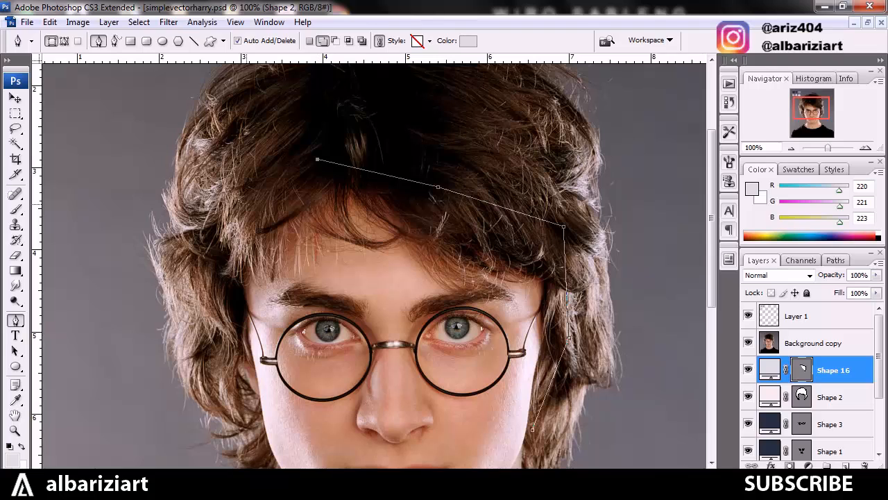
Continue the face outline down through the hair on the photo's left side and curve it around the ear to the cheek
left_click(230, 220)
left_click(215, 323)
left_click(258, 395)
left_click_drag(253, 386, 246, 384)
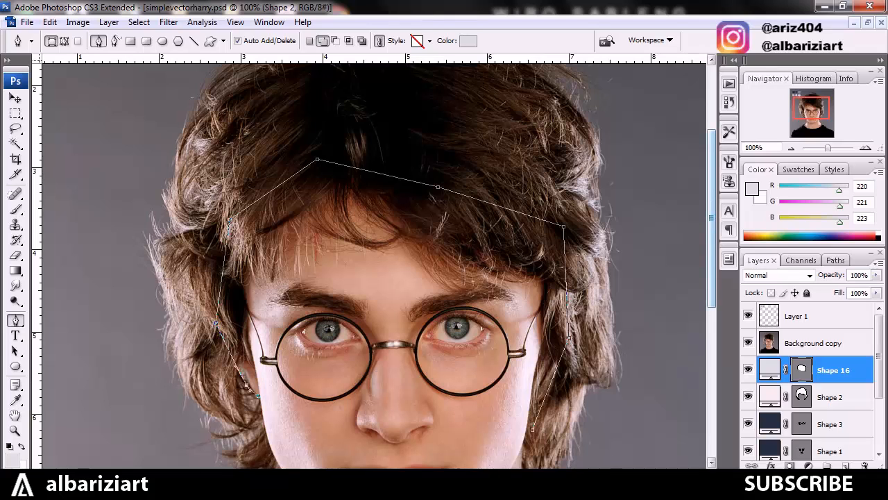
Extend the Shape 16 outline from the ear to the top of the neck, curving it to follow the left cheek edge
scroll(375, 263, "down", 5)
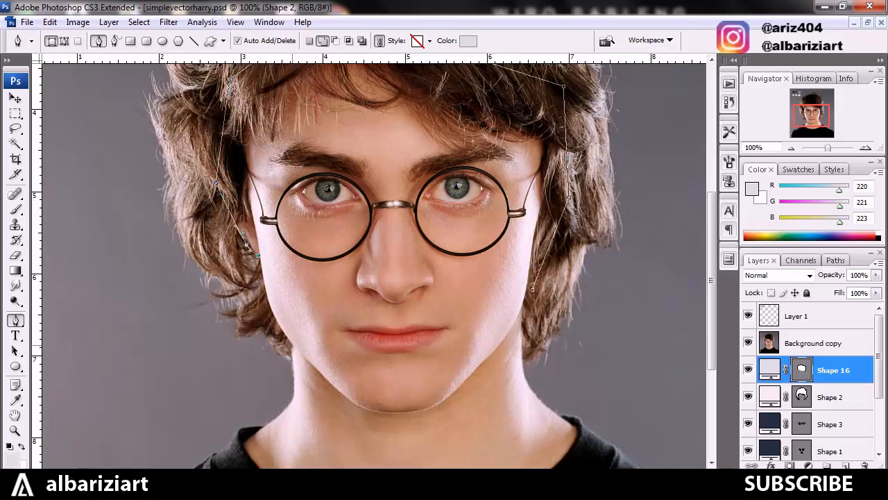
left_click(292, 344)
key("ctrl+plus")
key("space")
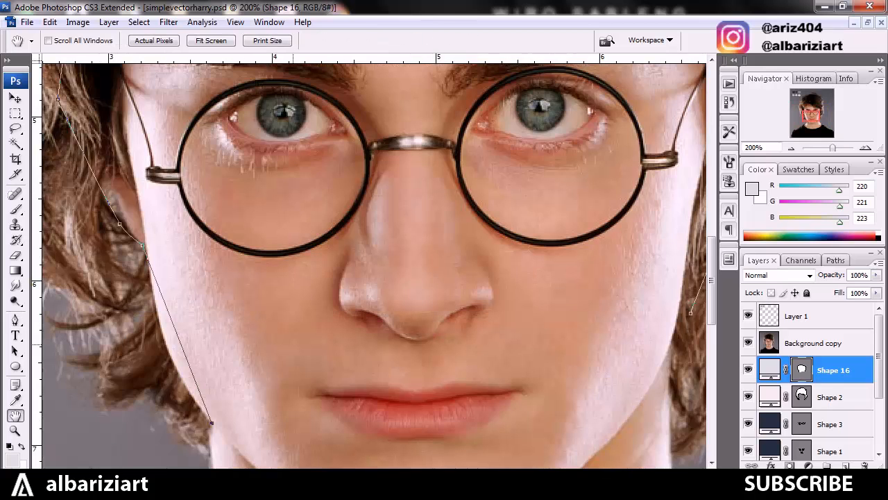
left_click_drag(301, 362, 357, 259)
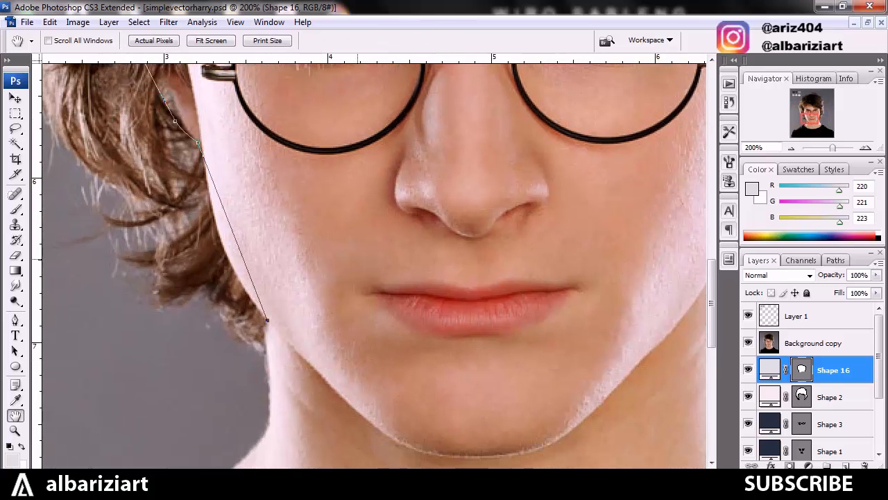
left_click(233, 234)
left_click_drag(234, 234, 223, 244)
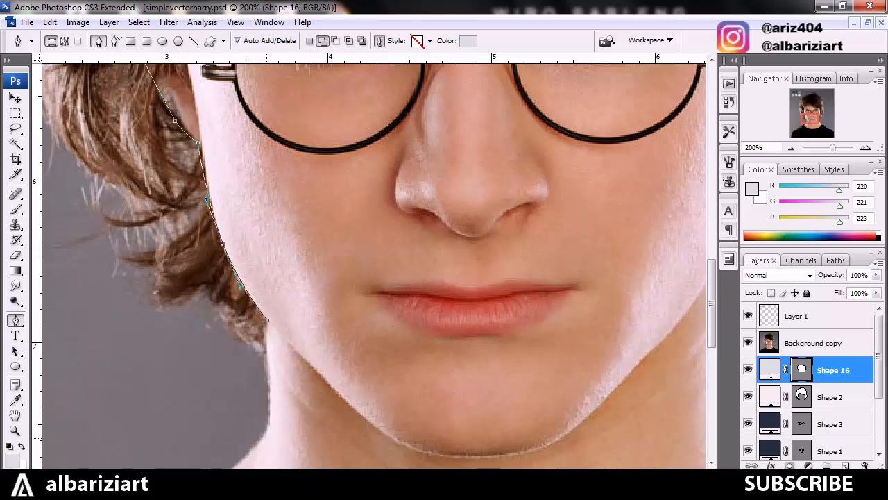
Trace the Shape 16 outline down the left side of the neck to the shirt collar, curving it to match the skin edge
left_click(249, 451)
left_click_drag(252, 429, 268, 420)
left_click_drag(267, 319, 263, 321)
key("space")
left_click_drag(313, 388, 438, 101)
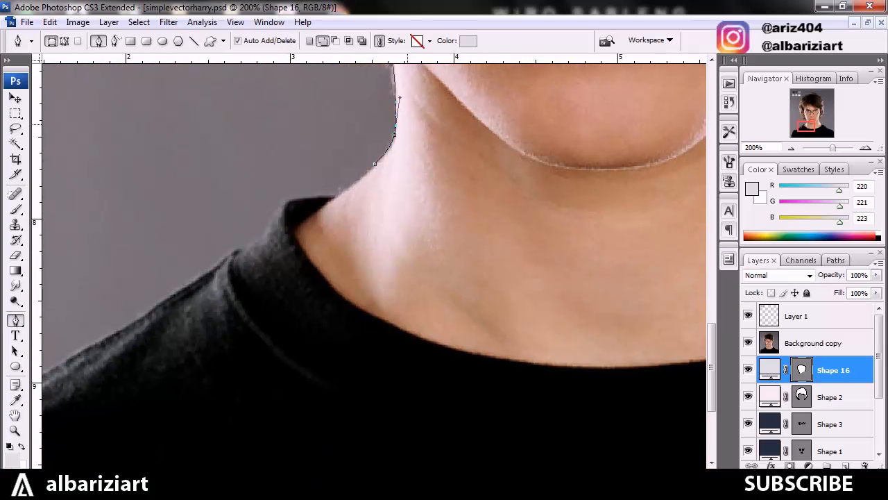
left_click(282, 236)
left_click(329, 199)
left_click_drag(329, 200, 324, 207)
Carry the Shape 16 outline through the black shirt just below the neckline, from the left collar to the right collar
left_click_drag(282, 236, 281, 321)
left_click(536, 378)
key("space")
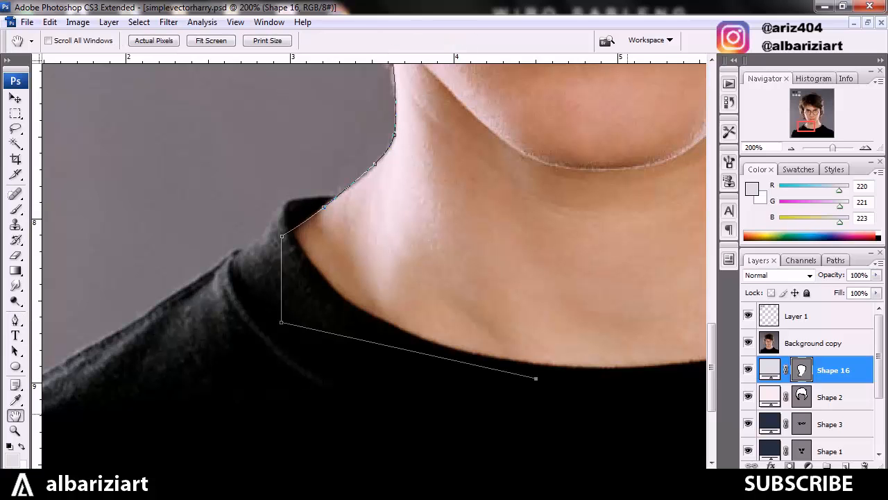
left_click_drag(628, 414, 292, 391)
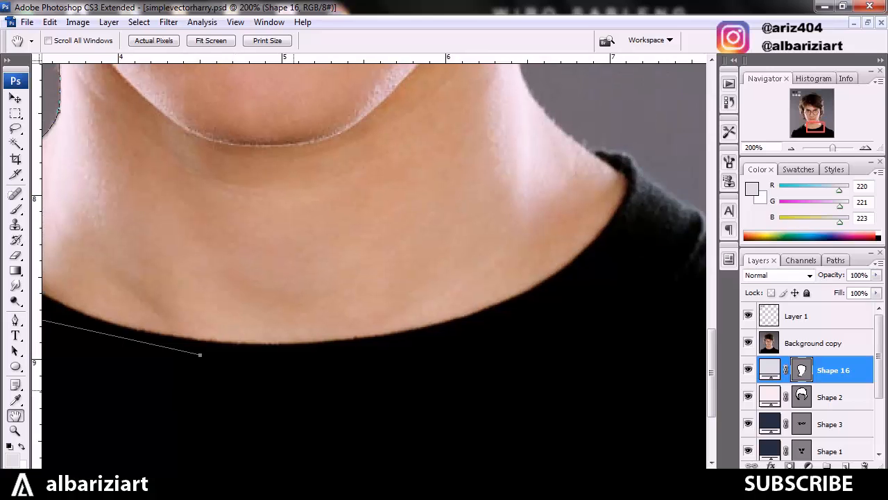
left_click(500, 375)
left_click(650, 254)
left_click(635, 178)
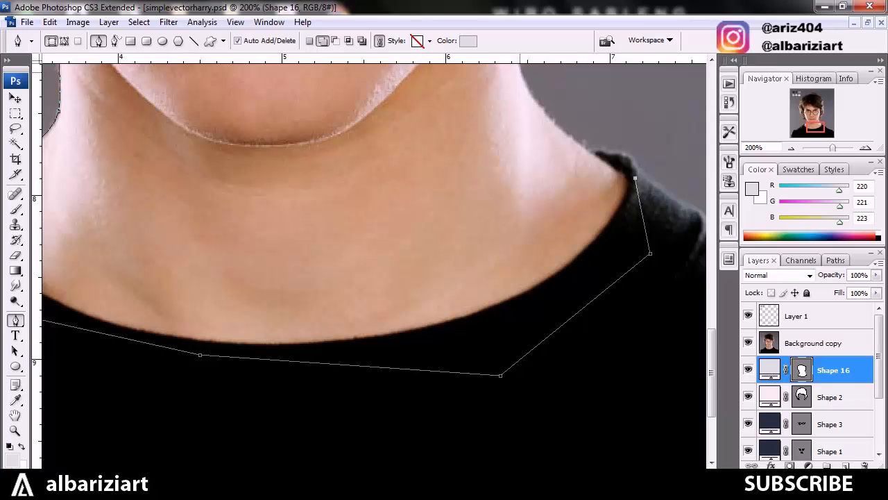
Trace the Shape 16 outline up the right side of the neck to the jaw, curving its segments along the skin edge
left_click(520, 70)
left_click_drag(554, 104, 552, 122)
left_click_drag(711, 373, 711, 300)
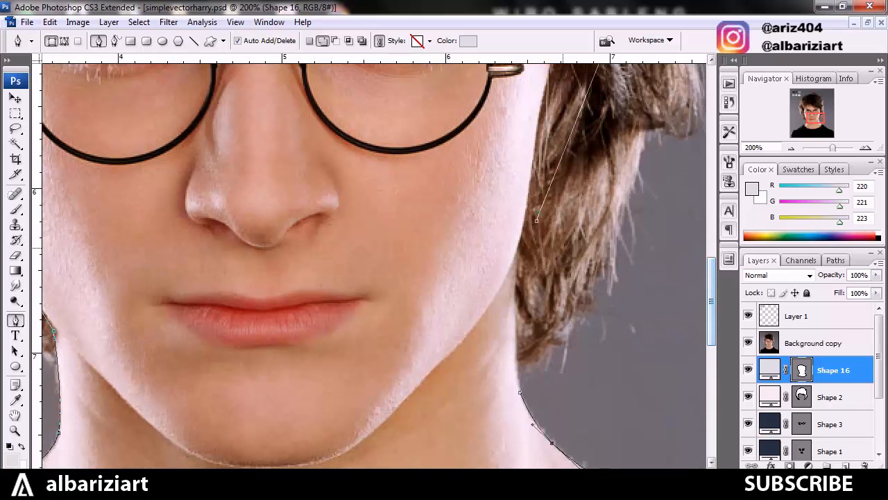
left_click(519, 248)
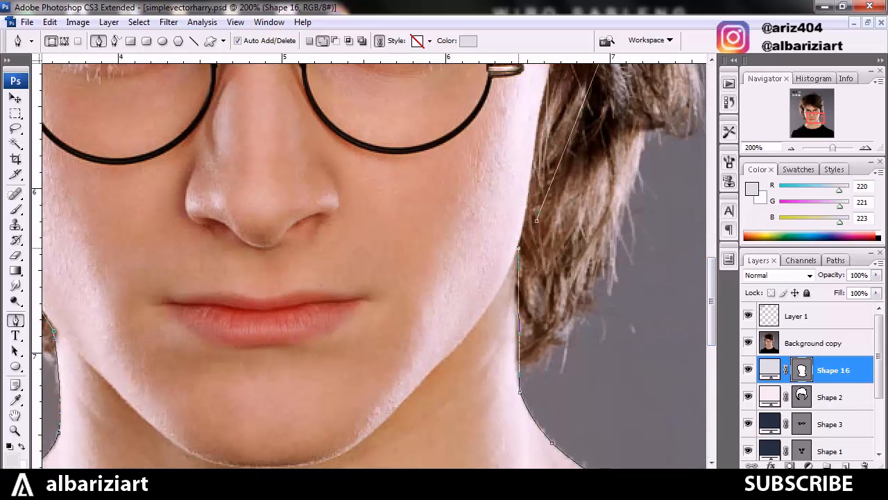
left_click_drag(519, 326, 515, 325)
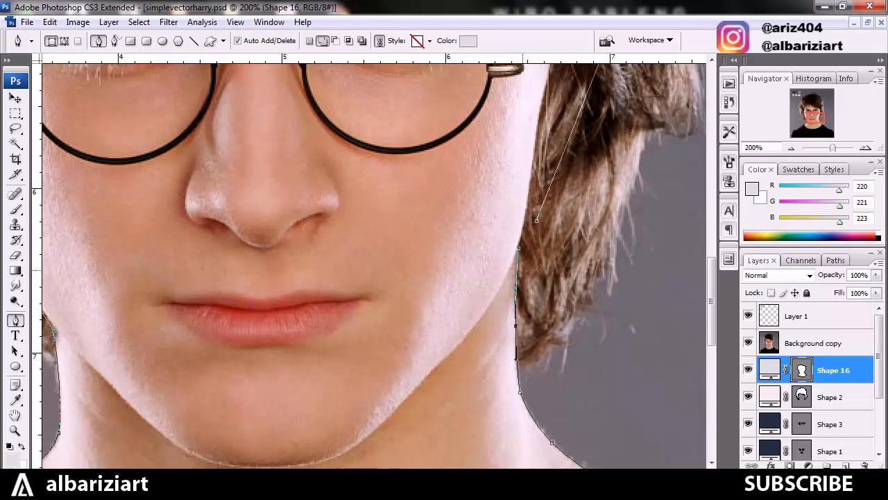